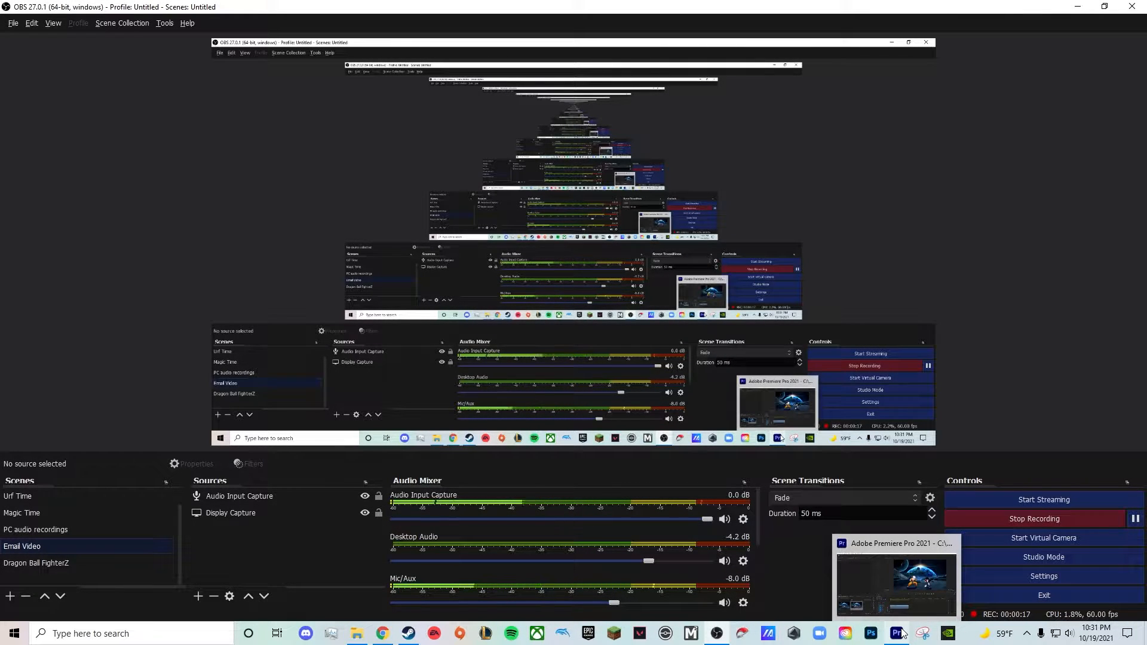
Step: Switch to Premiere Pro and show the effect controls of the Videl Super.mp4 clip in the timeline
left_click(917, 596)
left_click(916, 593)
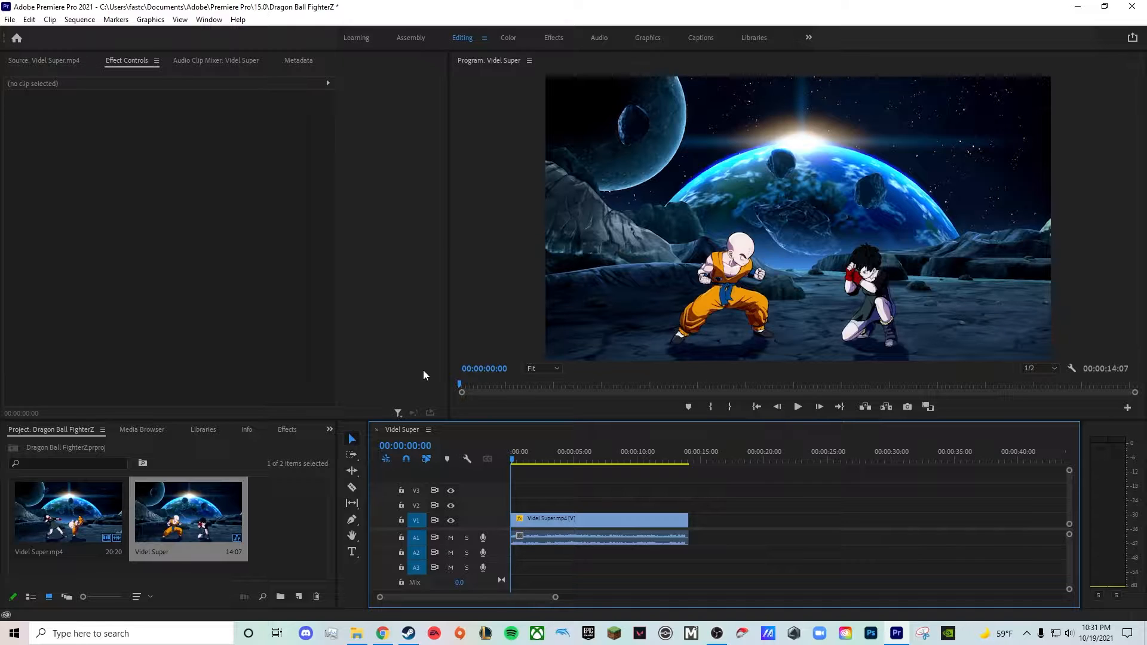
left_click(64, 55)
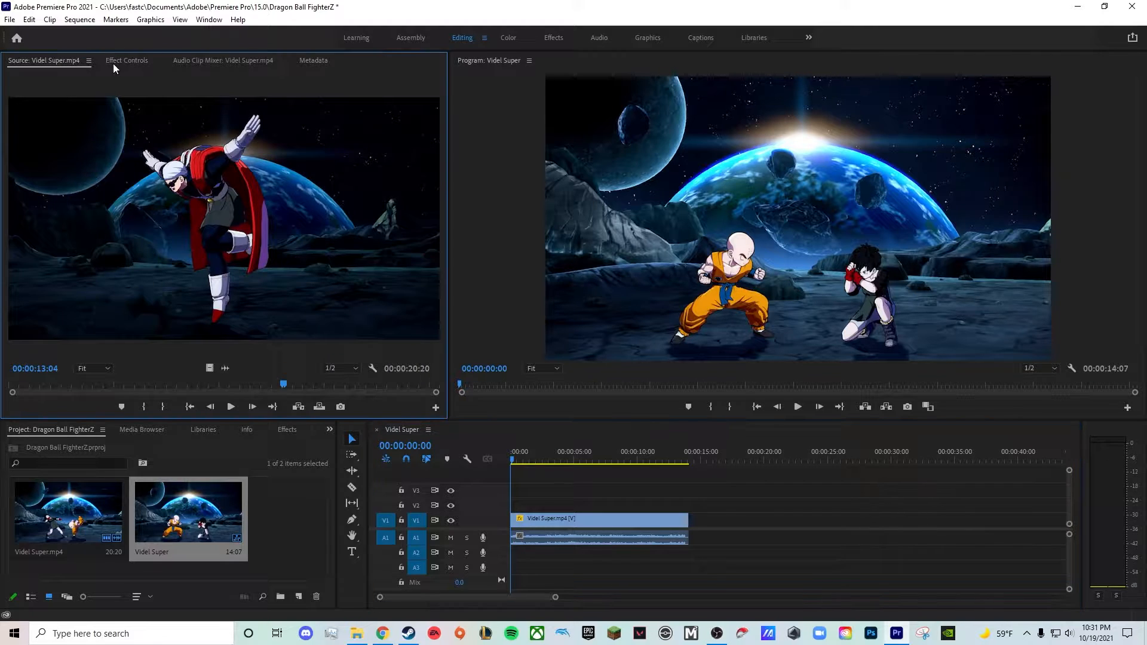
left_click(114, 63)
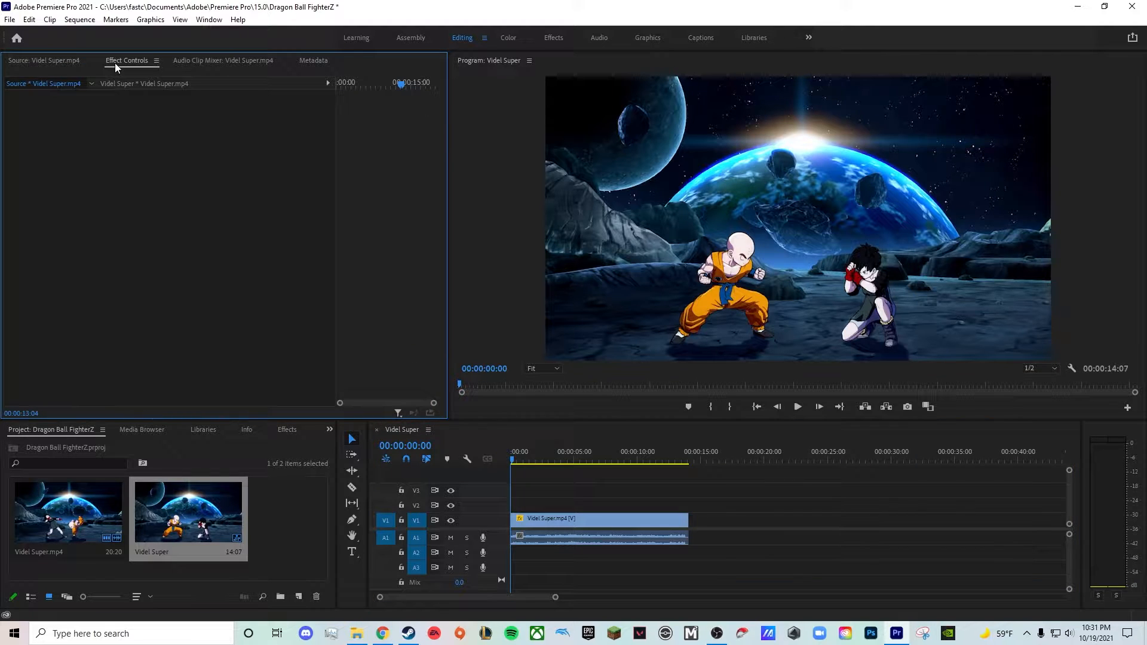
left_click(613, 524)
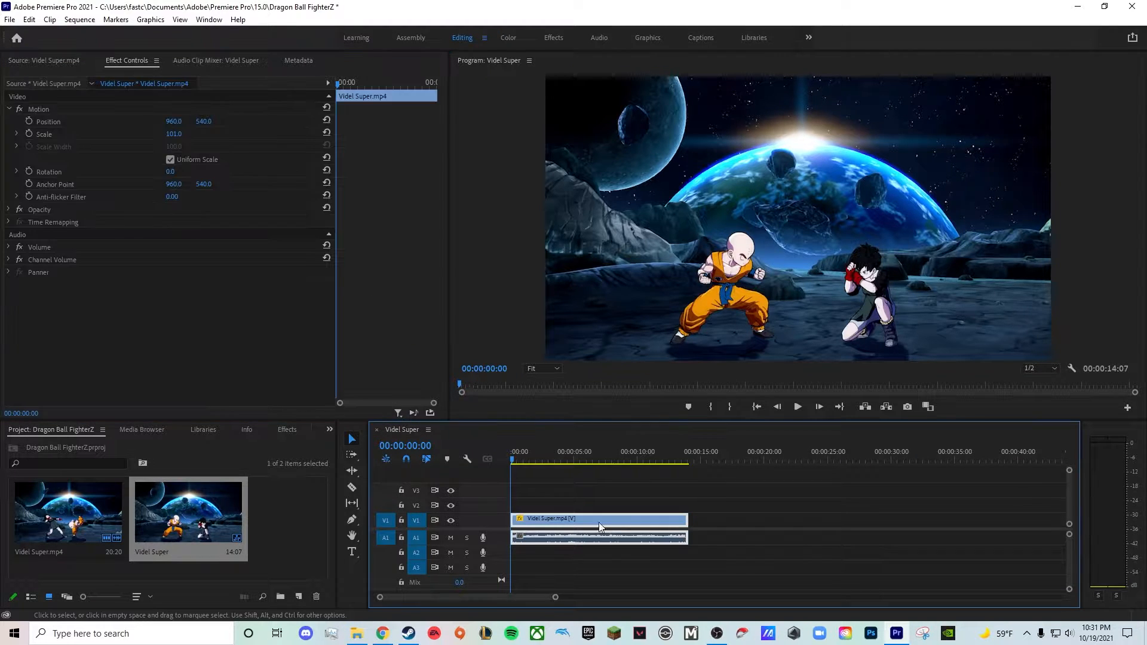
Step: Play the Videl Super sequence and scrub back to about 00:00:07:35 to review the clip
left_click(798, 407)
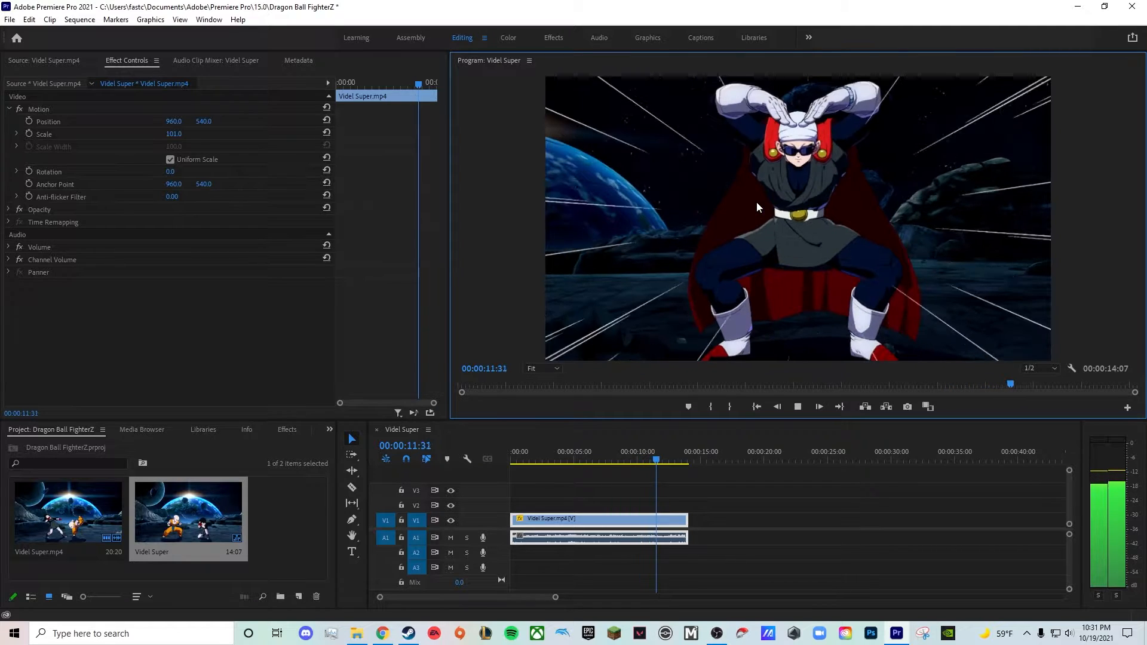
left_click(797, 407)
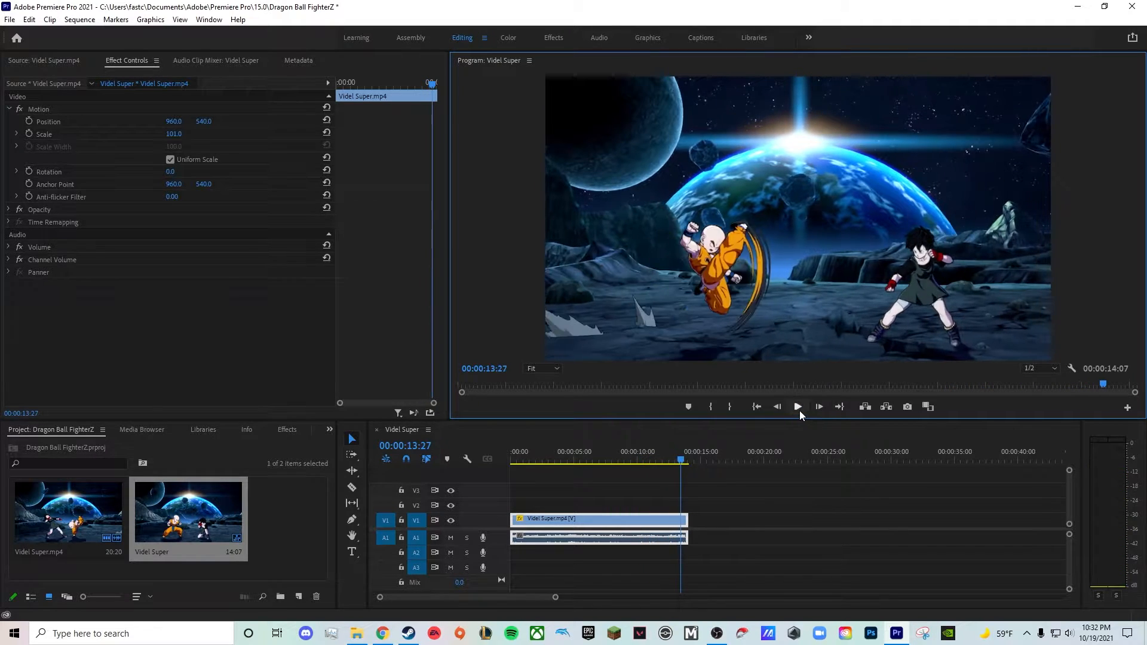
left_click(638, 461)
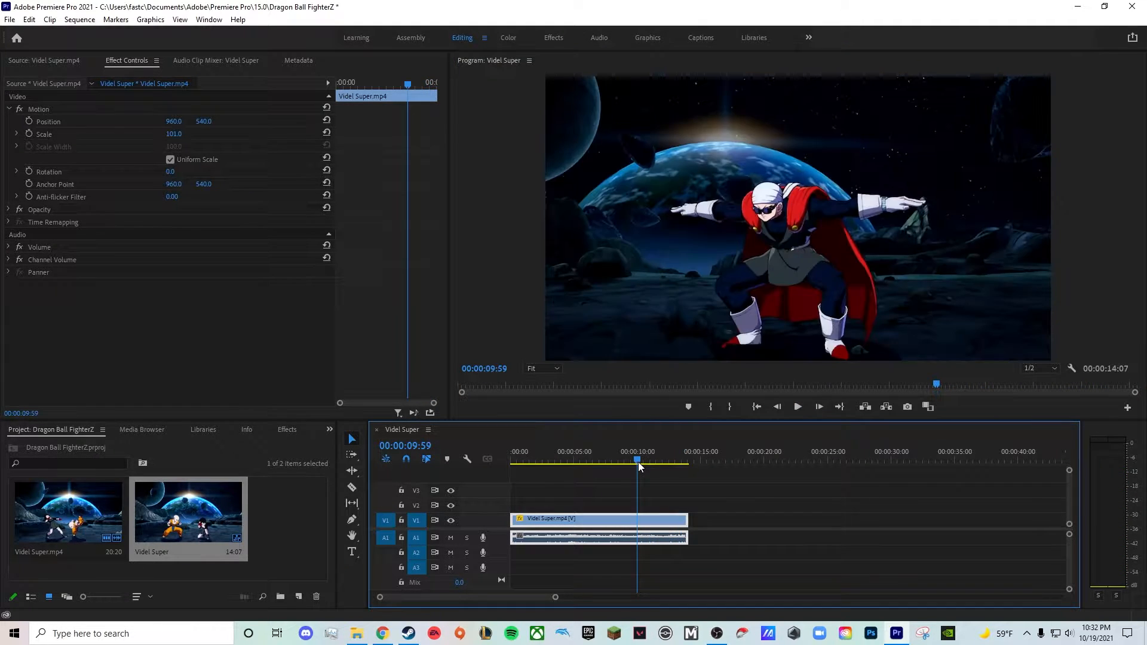
left_click(608, 458)
left_click_drag(608, 455, 607, 455)
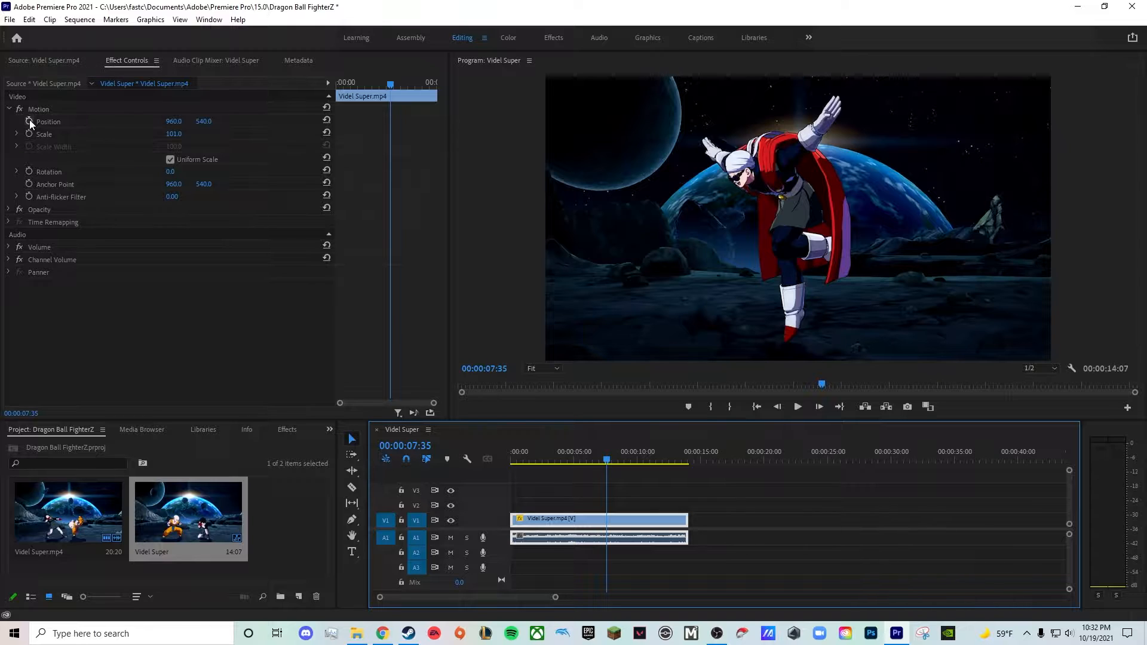
Step: Find the caped character's standing pose at 00:00:05:22 and turn on Rotation animation there to set the first keyframe
left_click_drag(606, 466, 563, 444)
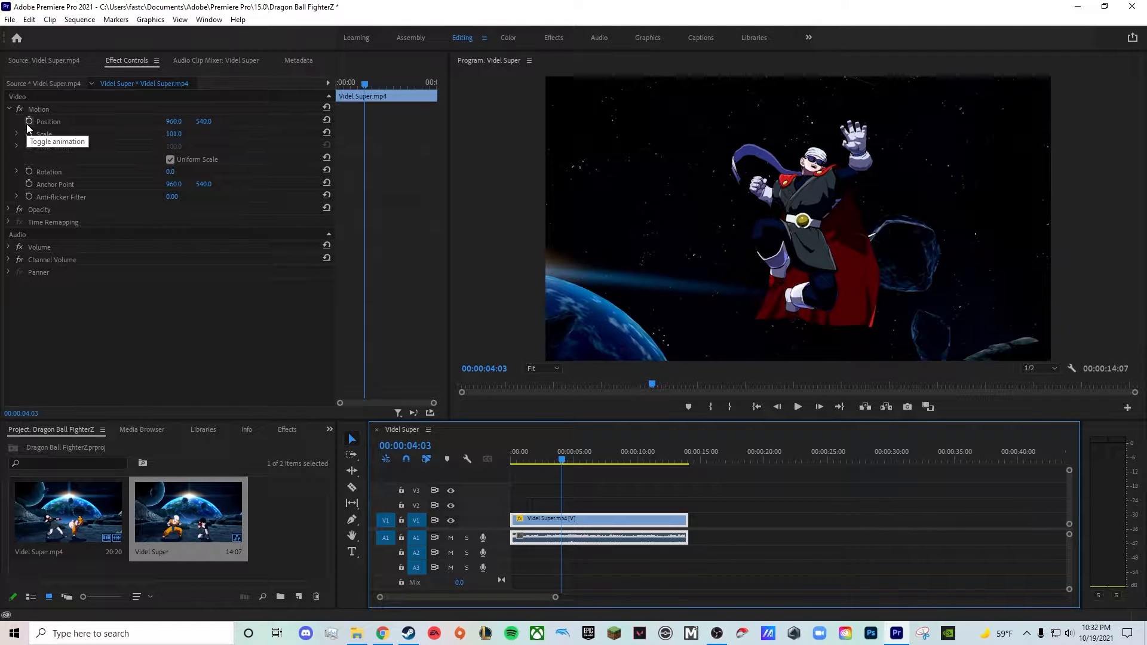
left_click(798, 407)
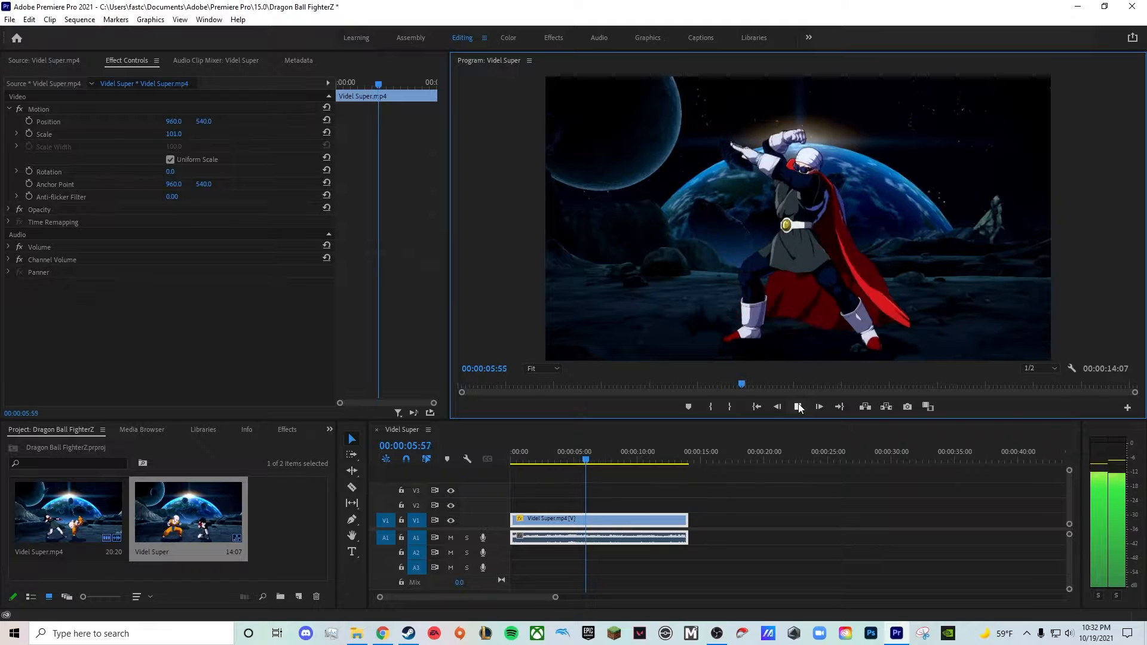
left_click_drag(590, 461, 572, 462)
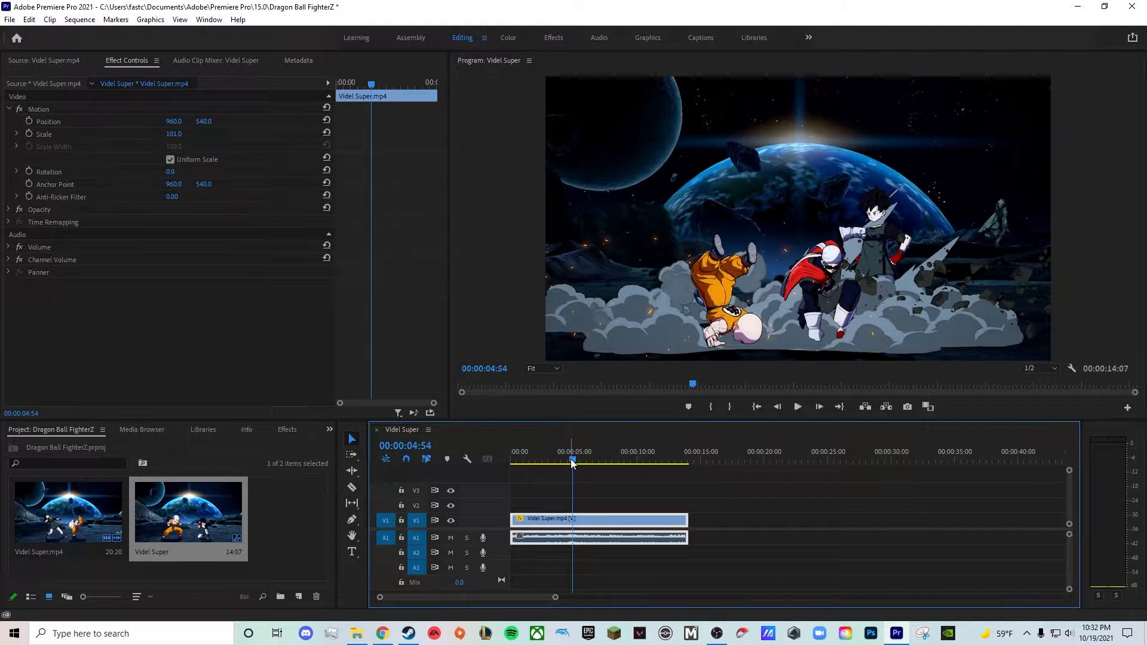
left_click_drag(572, 462, 574, 460)
key("space")
key("space")
key("Right")
key("Right")
key("Right")
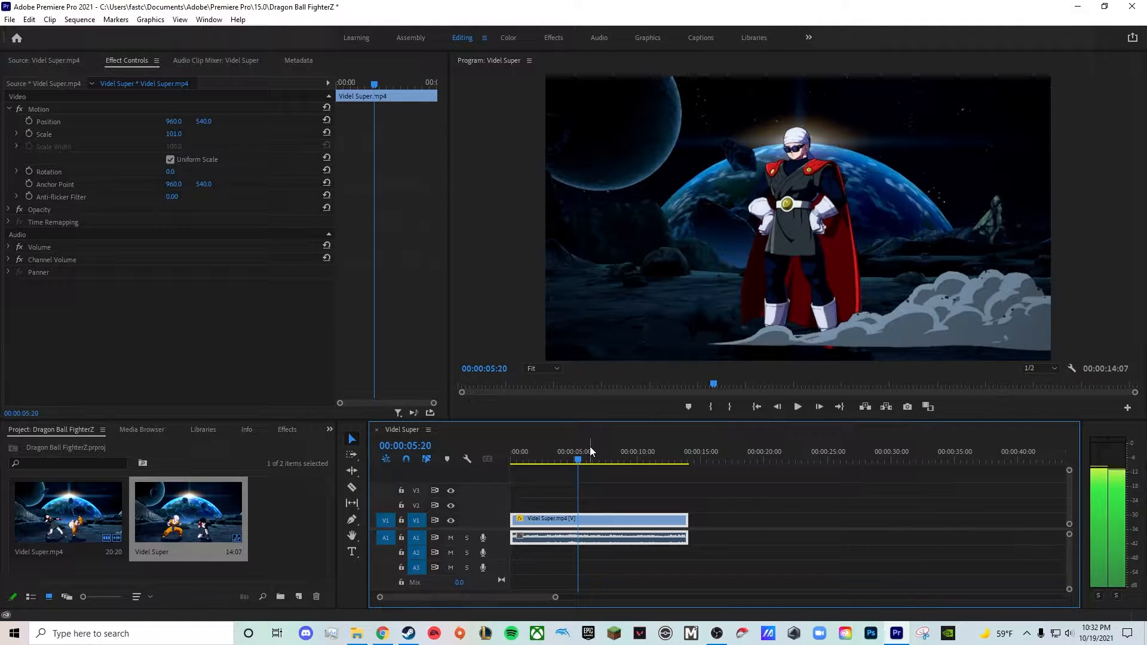
left_click(29, 172)
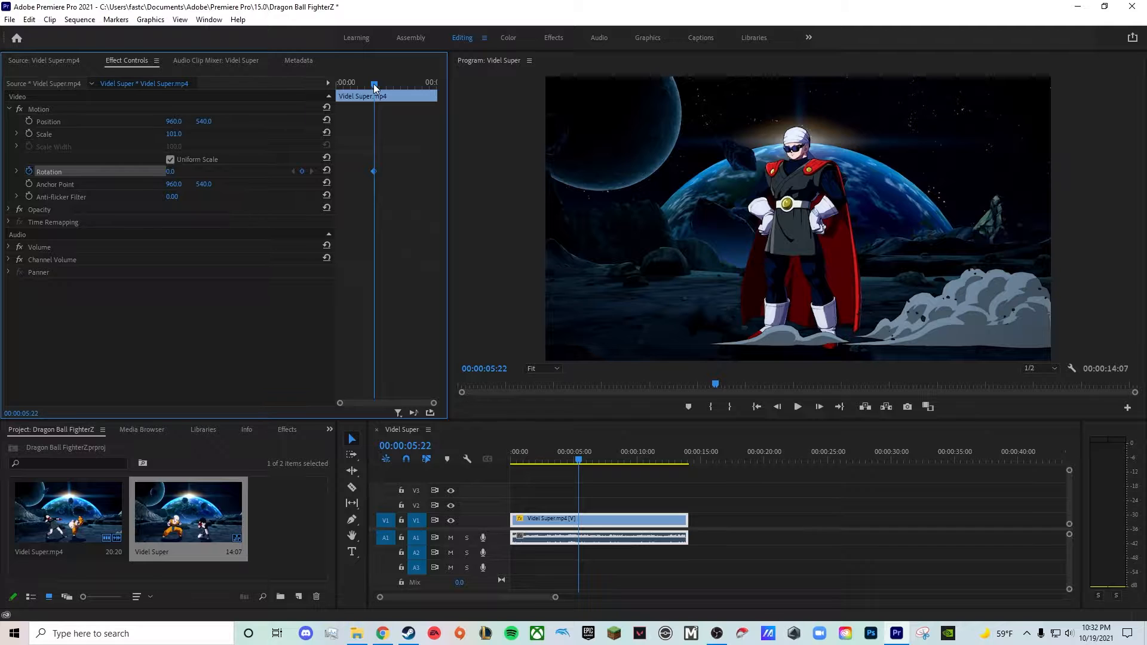
Step: Add a second Rotation keyframe of 179° at 00:00:12:17
left_click_drag(374, 84, 425, 87)
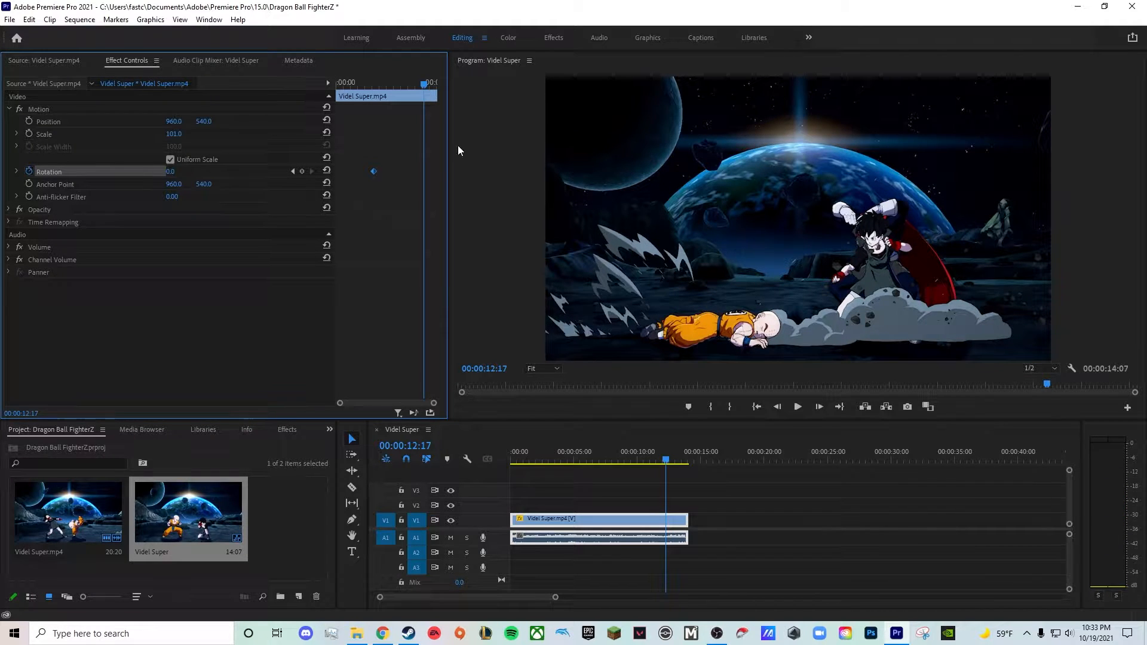
left_click(172, 171)
type("73")
key("Return")
left_click_drag(173, 171, 237, 171)
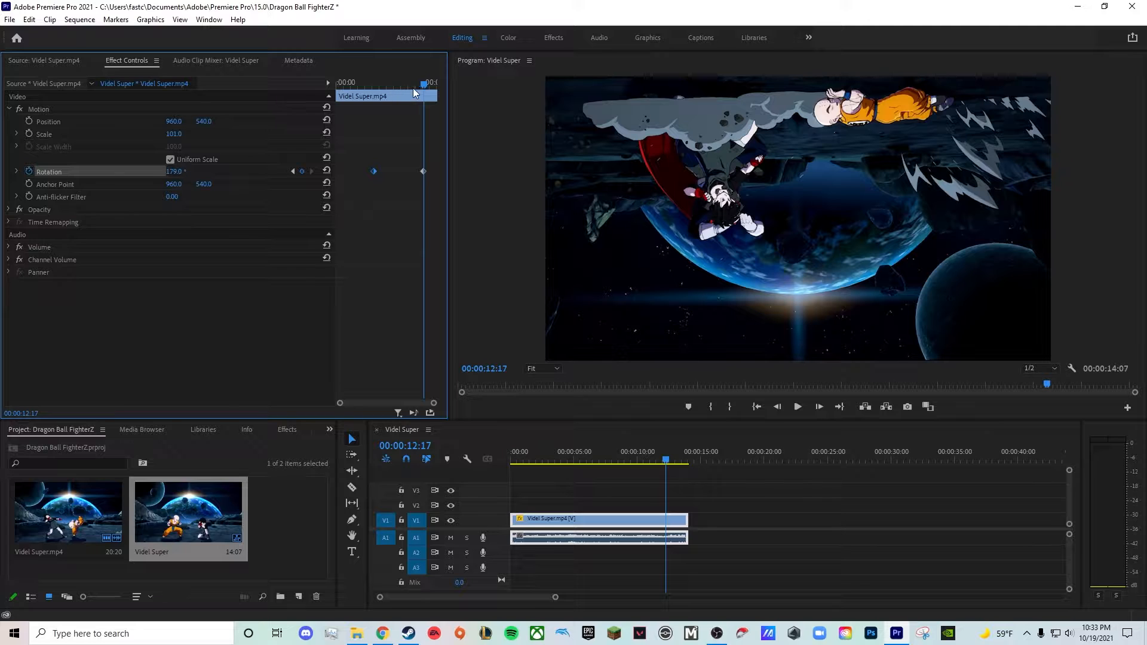
Step: Play the clip from its start to preview the rotation, stopping at 00:00:13:06
left_click_drag(427, 86, 317, 84)
key("space")
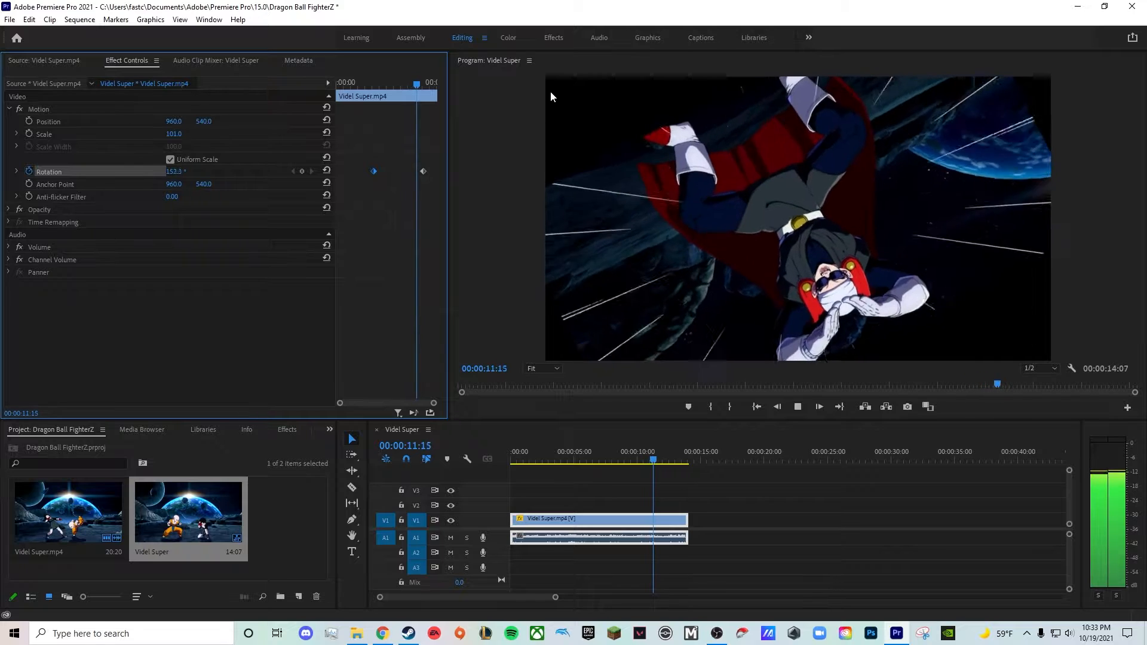
key("space")
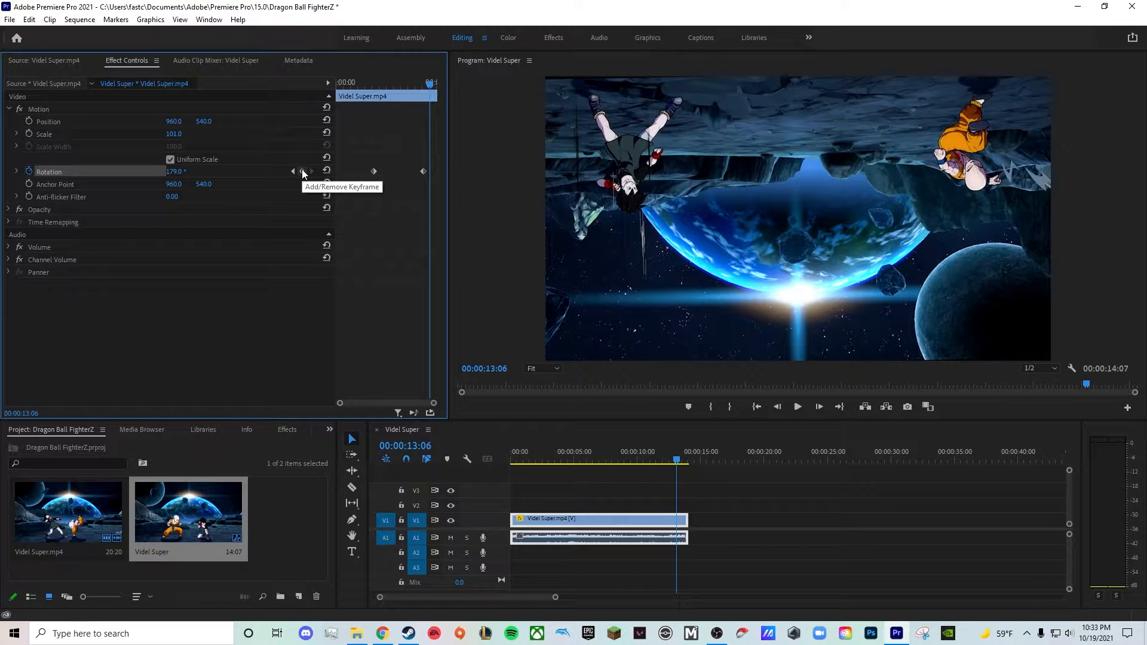
Step: Set Rotation to 0° at 00:00:13:06 as a third keyframe
left_click(177, 172)
type("0")
key("Return")
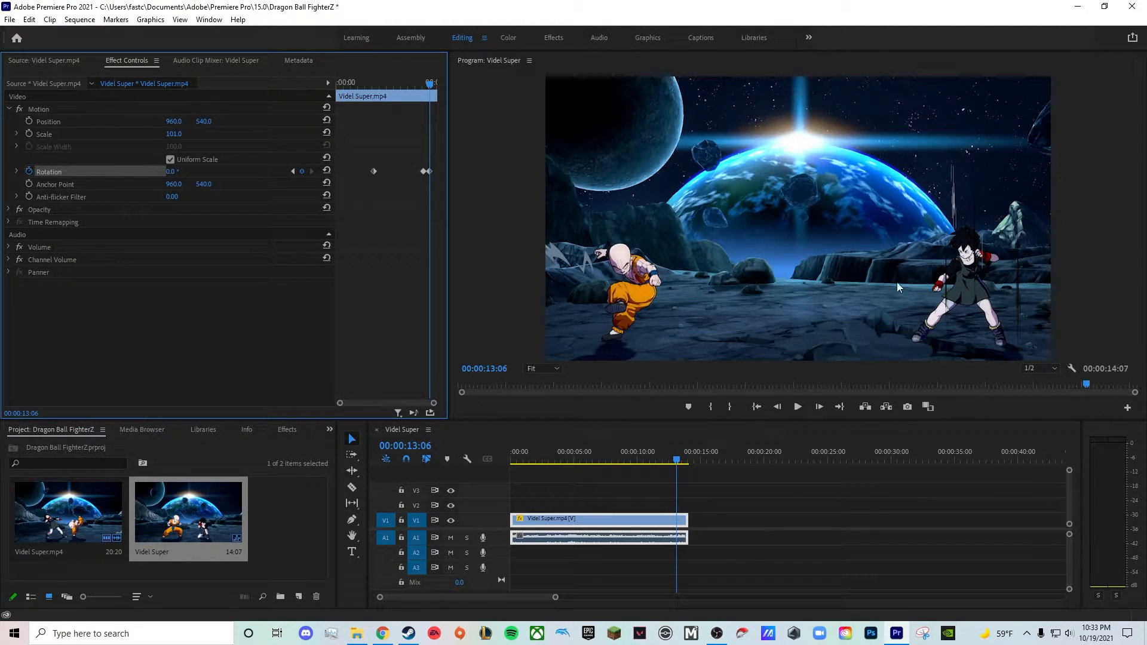
Step: Replay the second half of the clip to check the rotation and its quick turn back to upright
left_click_drag(432, 85, 399, 81)
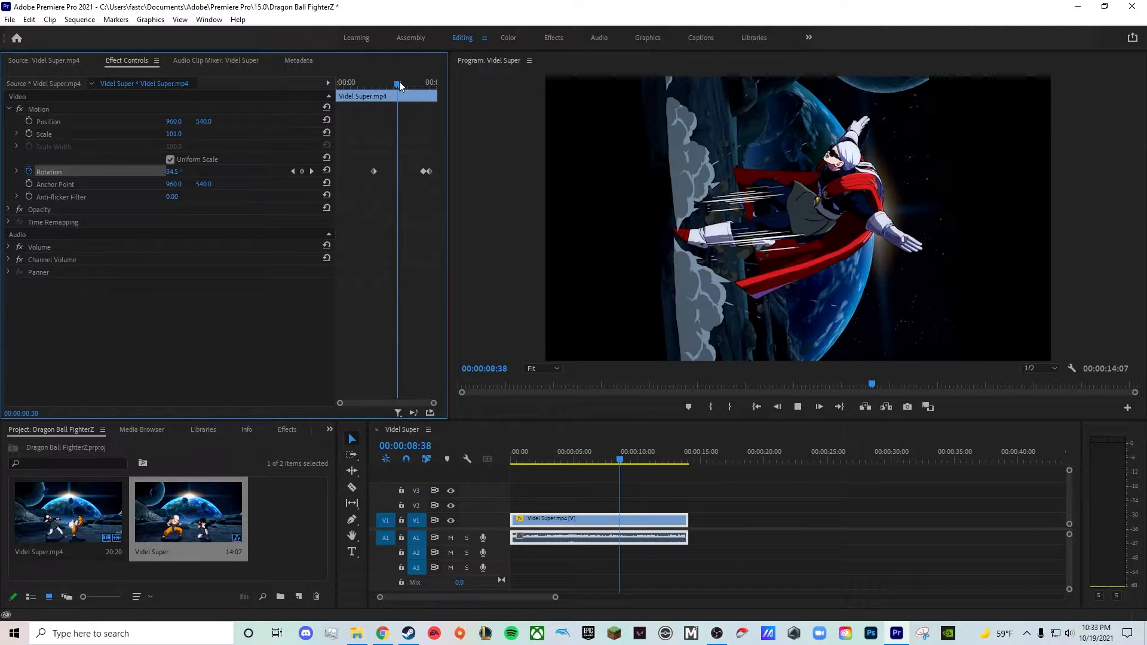
key("space")
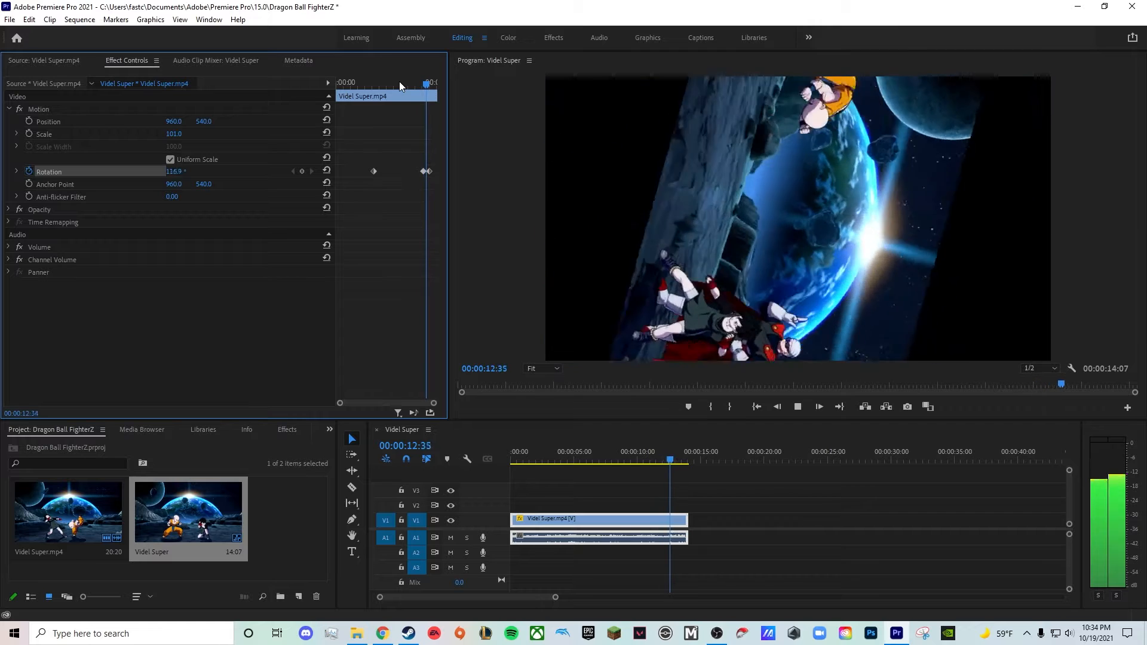
key("space")
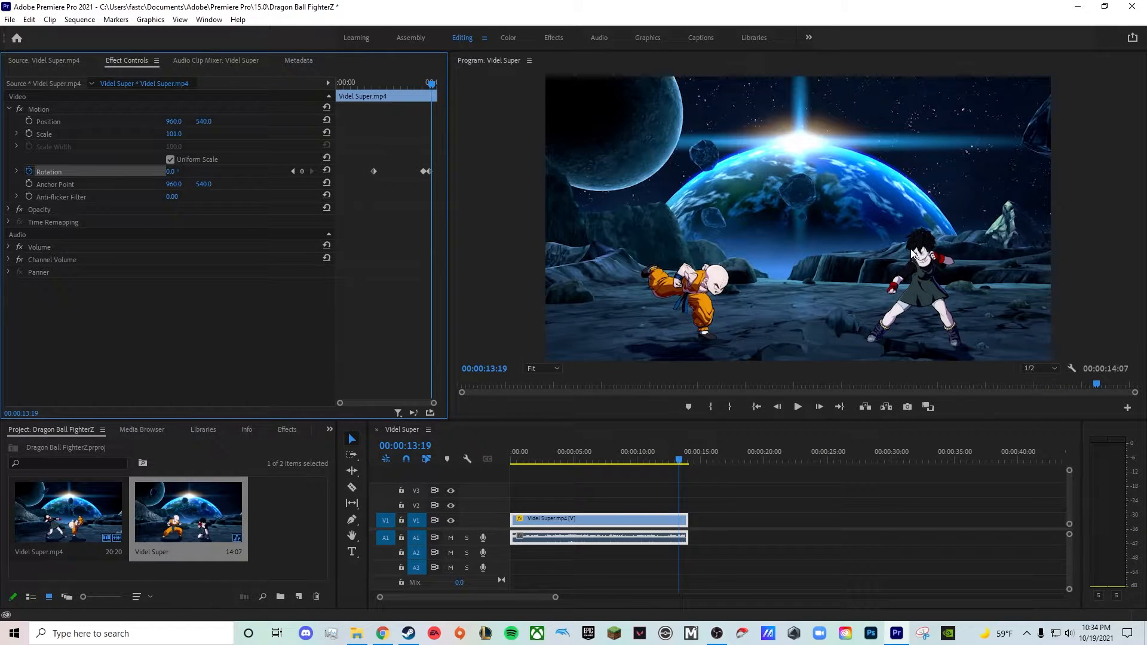
left_click_drag(431, 84, 395, 85)
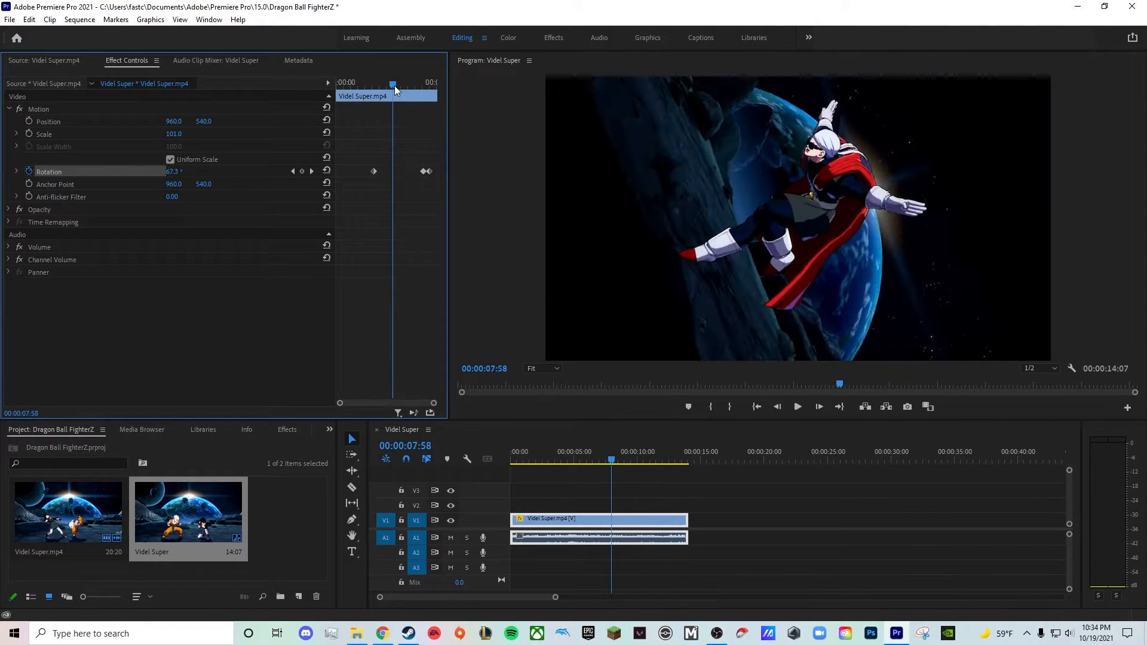
key("space")
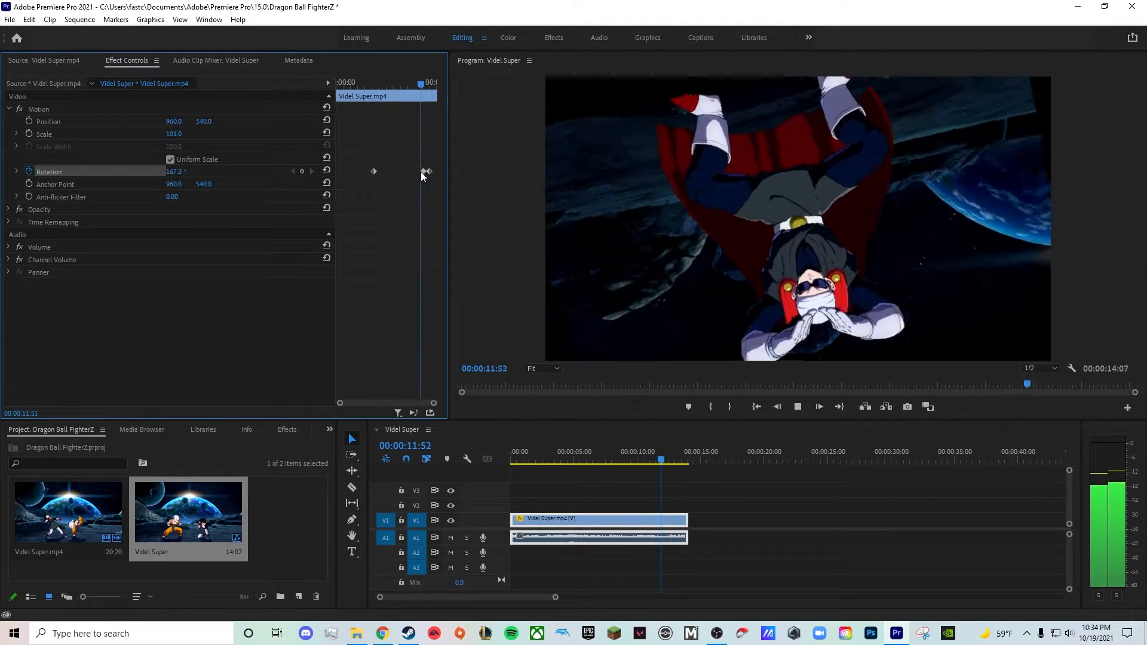
key("space")
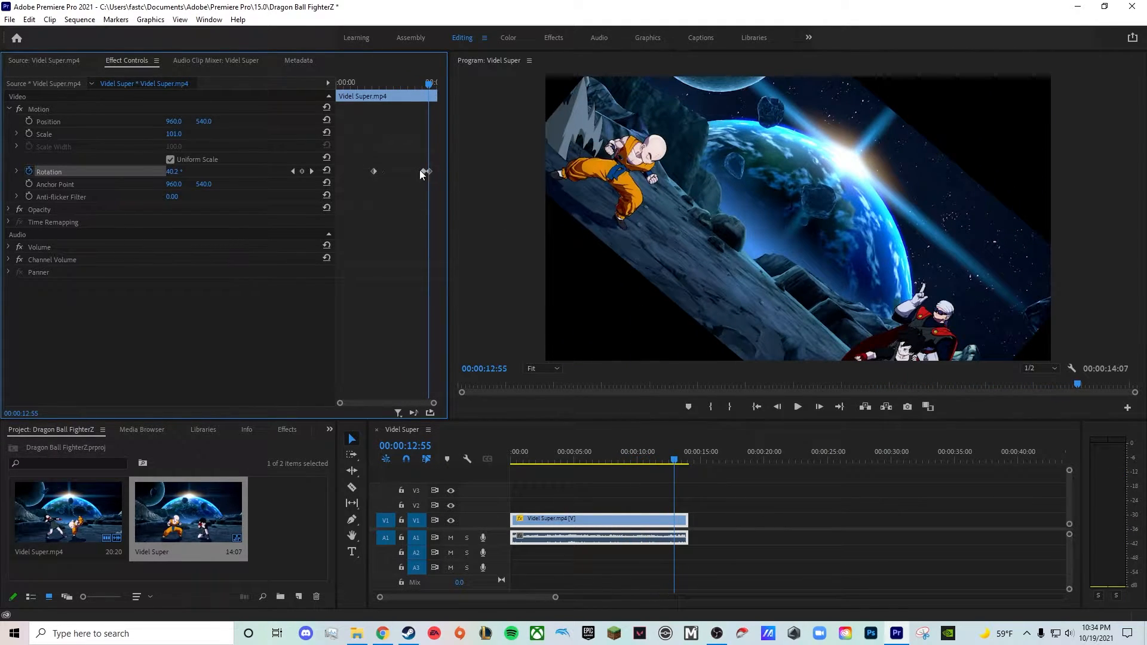
key("space")
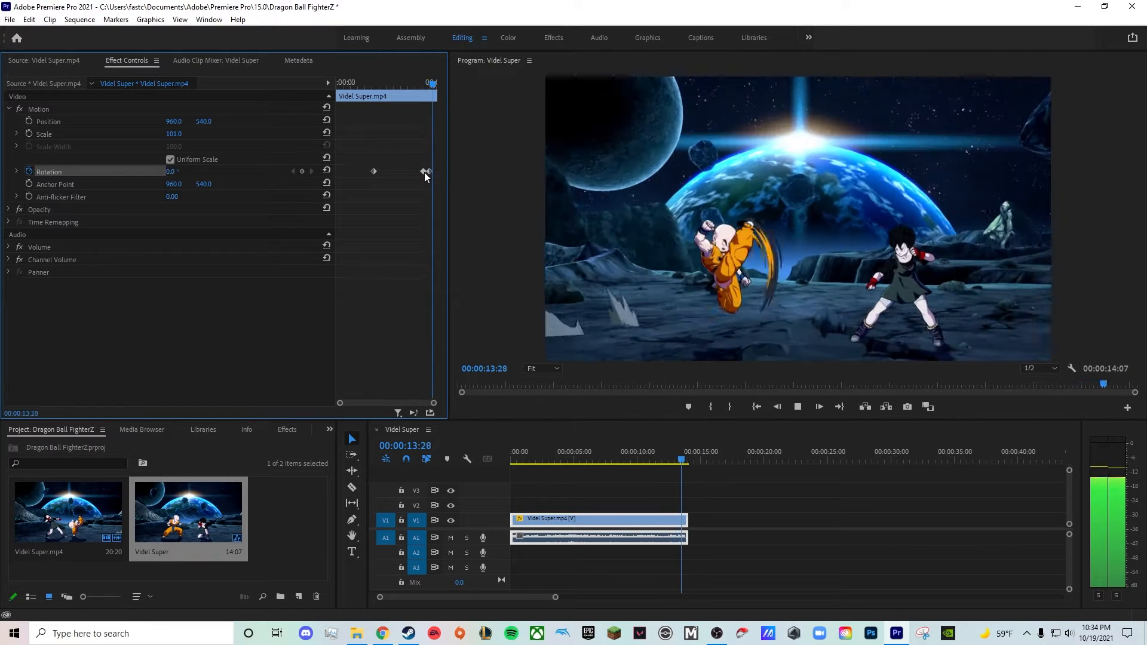
key("space")
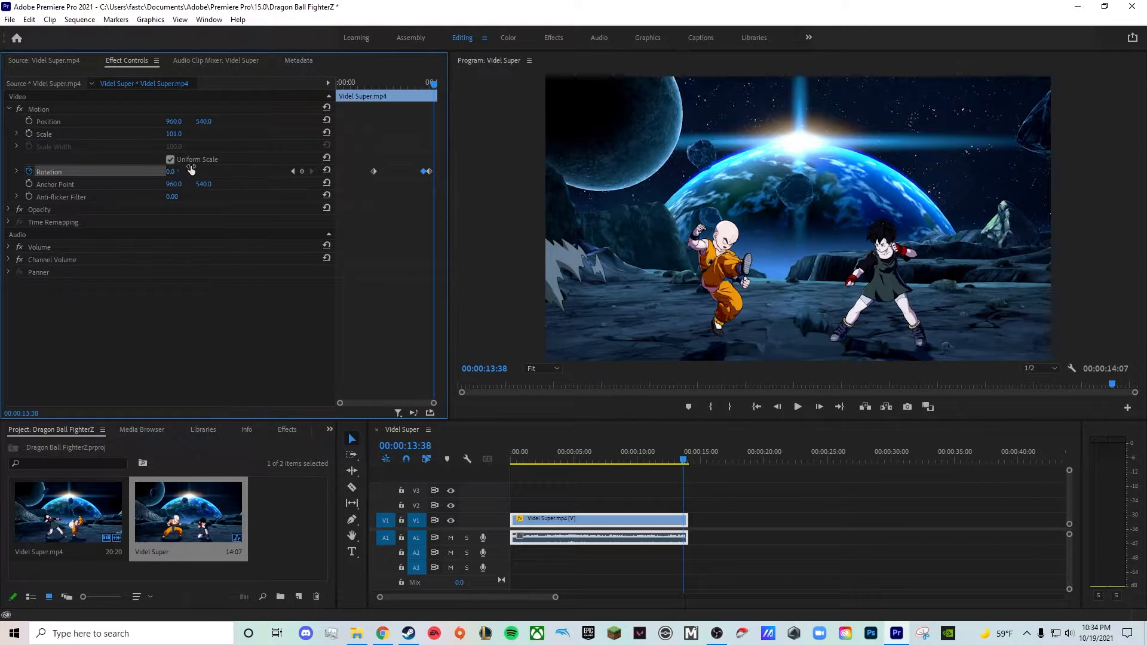
Step: Turn on Position animation at 00:00:02:44 to set the first Position keyframe
left_click_drag(434, 84, 425, 83)
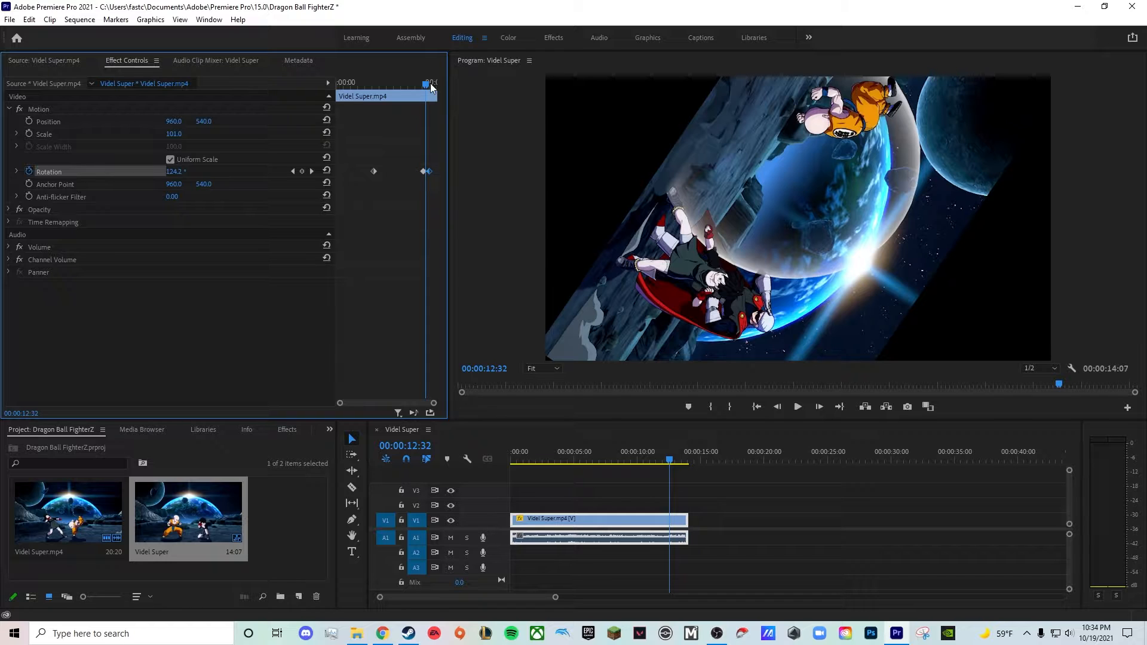
left_click_drag(425, 83, 356, 93)
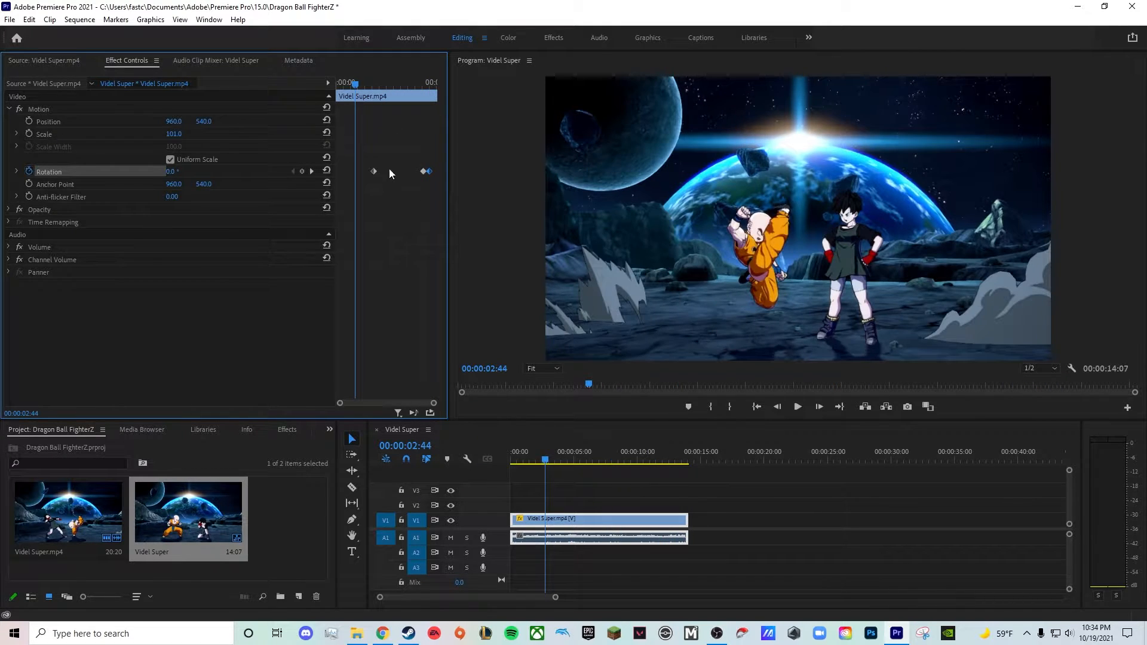
left_click(29, 121)
Step: Add a second Position keyframe at 00:00:07:48 with the vertical position set to 1146
key("space")
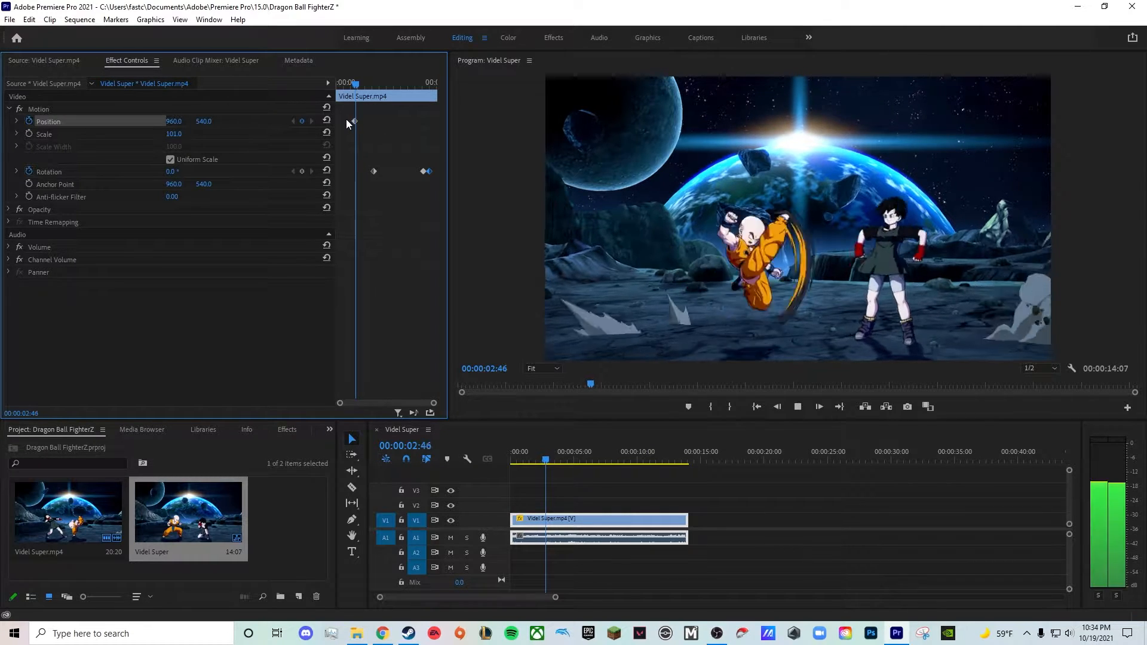
key("space")
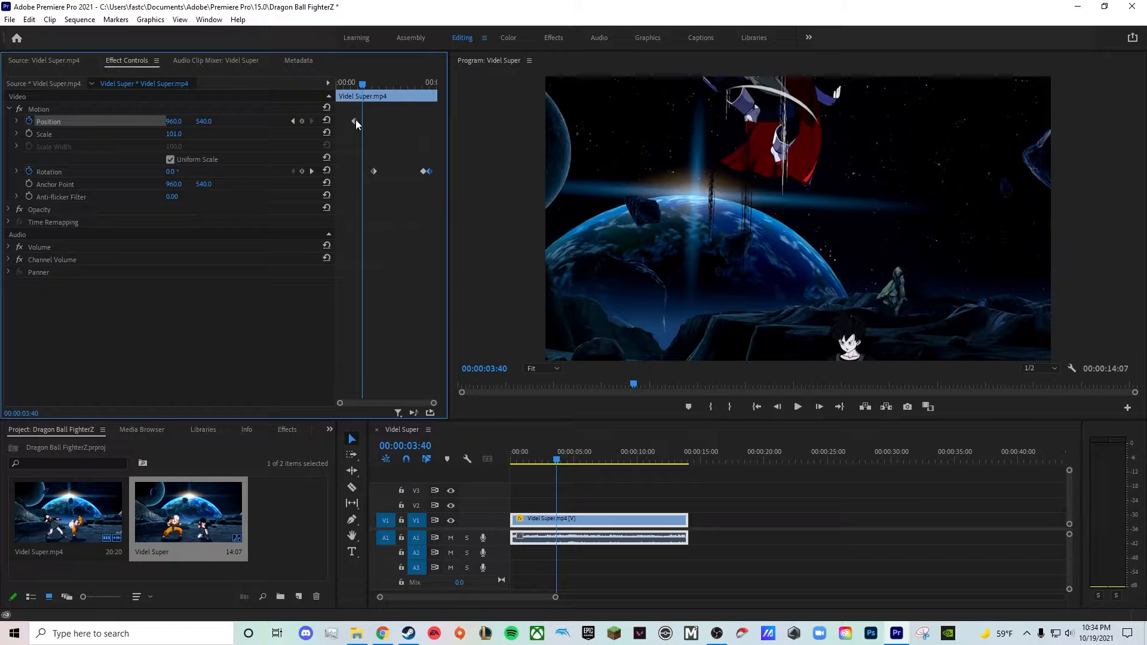
left_click_drag(364, 86, 392, 88)
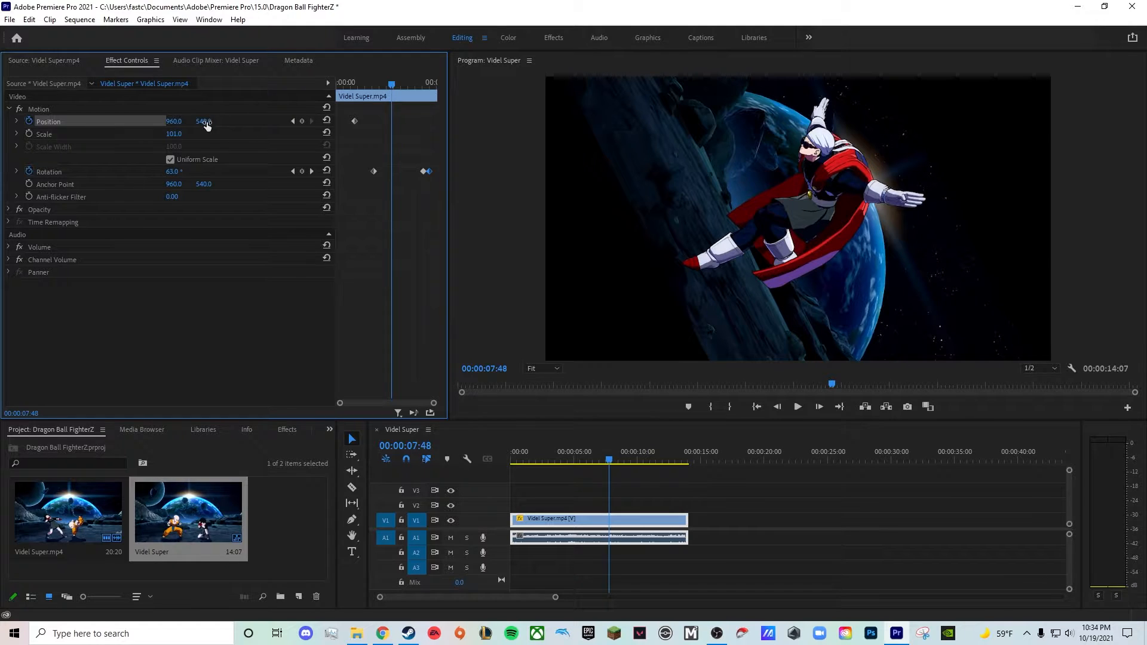
left_click_drag(204, 121, 505, 121)
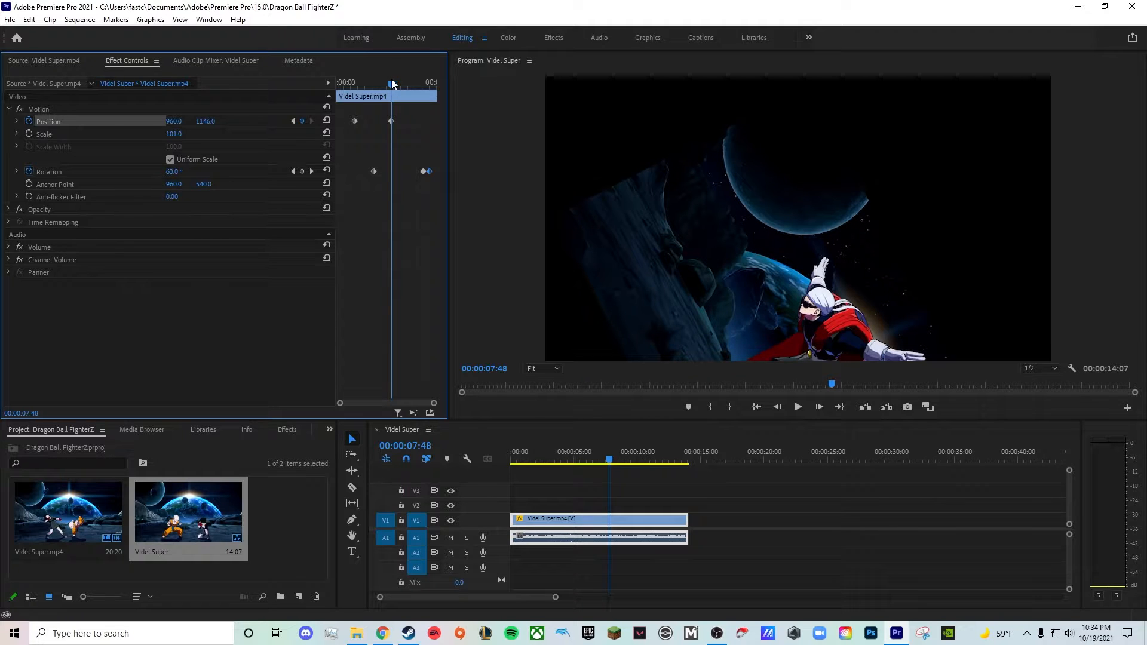
Step: Play the clip from the beginning to preview the combined position and rotation animation
left_click_drag(389, 85, 332, 88)
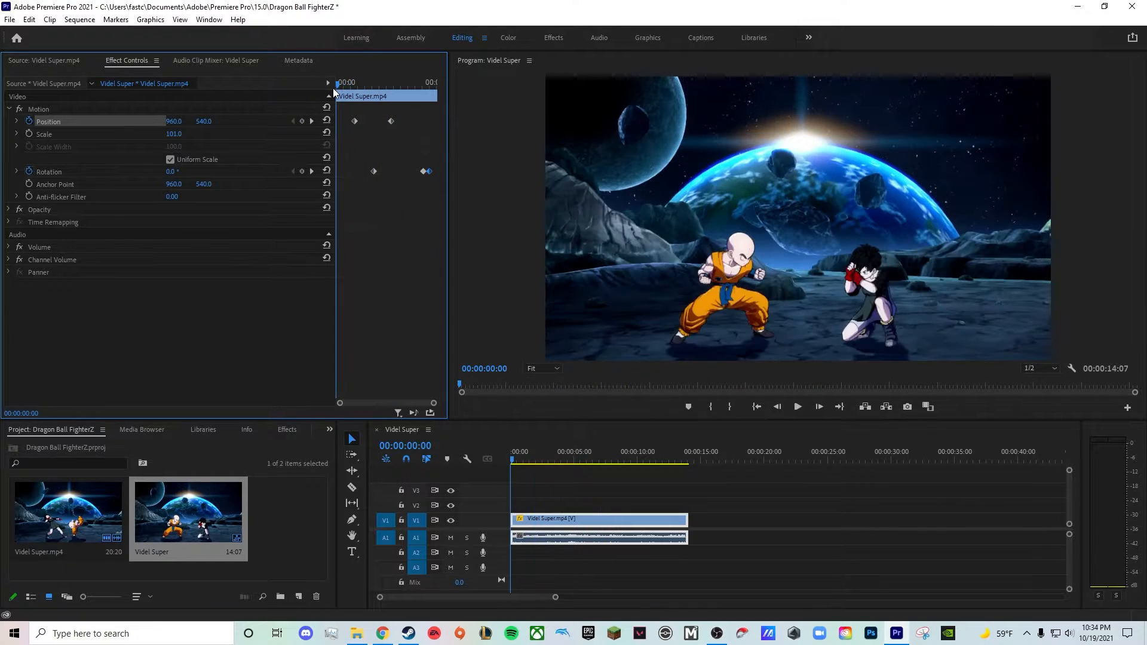
key("space")
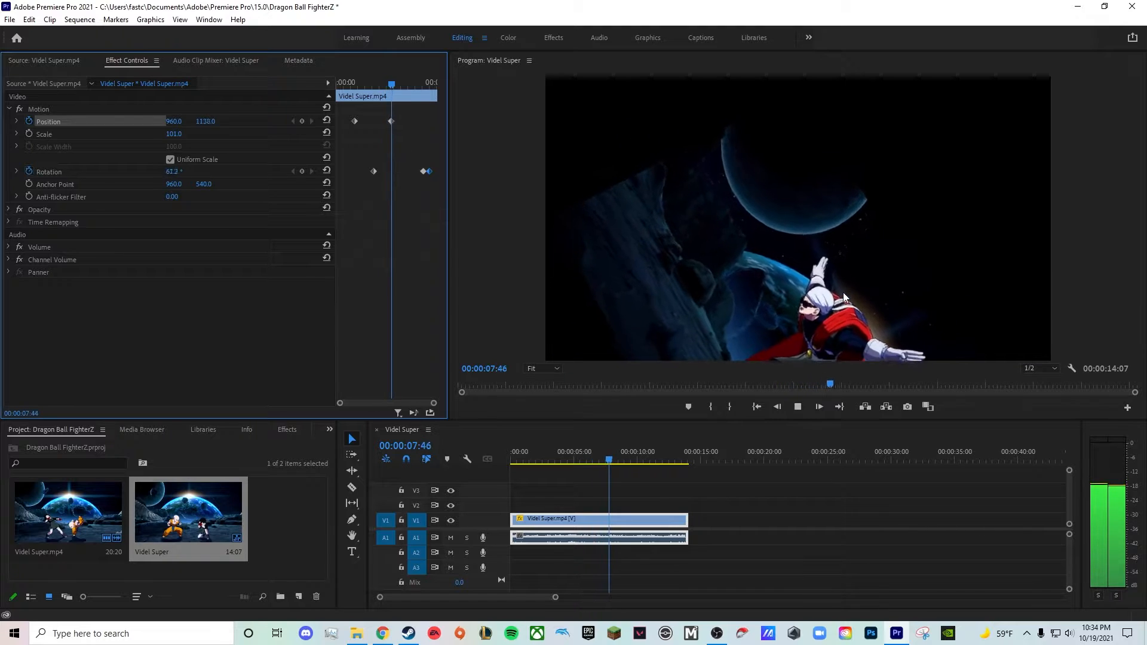
key("space")
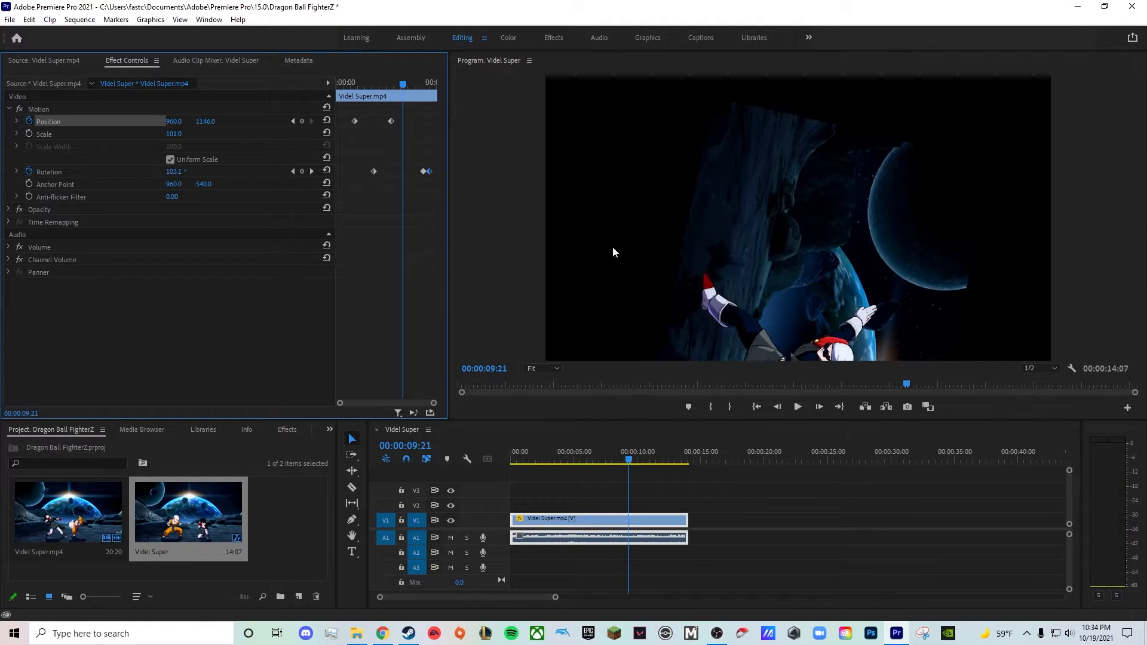
Step: Add a third Position keyframe at 00:00:09:21 with the vertical position set to 540
left_click(392, 121)
left_click(208, 122)
type("540")
key("Return")
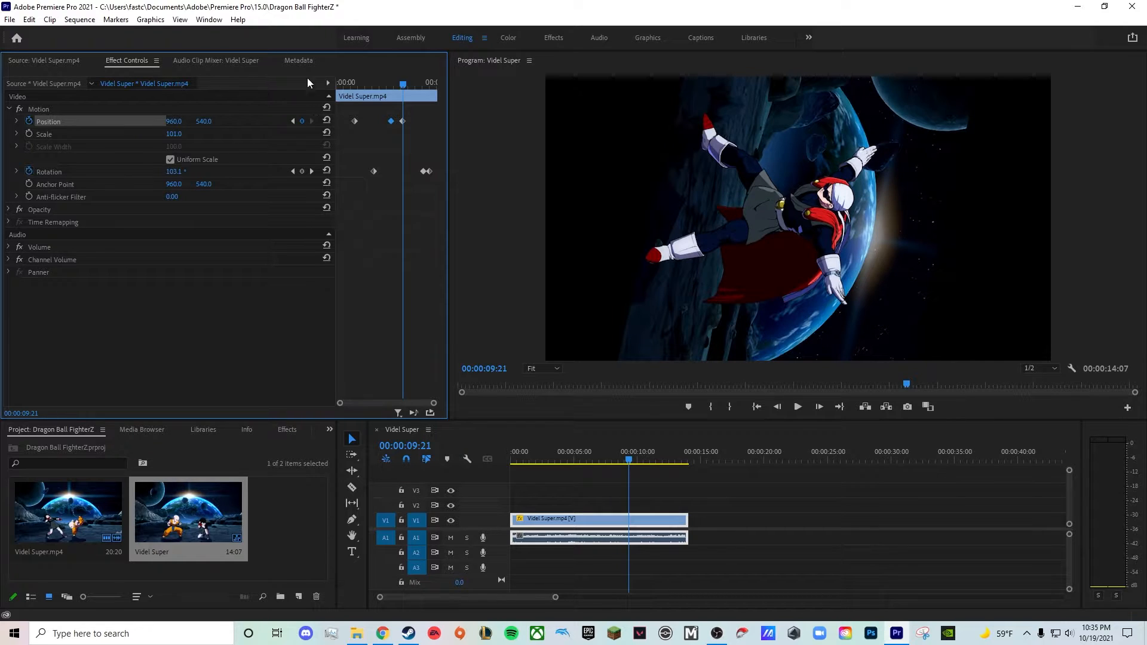
Step: Play the section around the last two Position keyframes to preview the clip's vertical movement
left_click_drag(403, 81, 380, 83)
key("space")
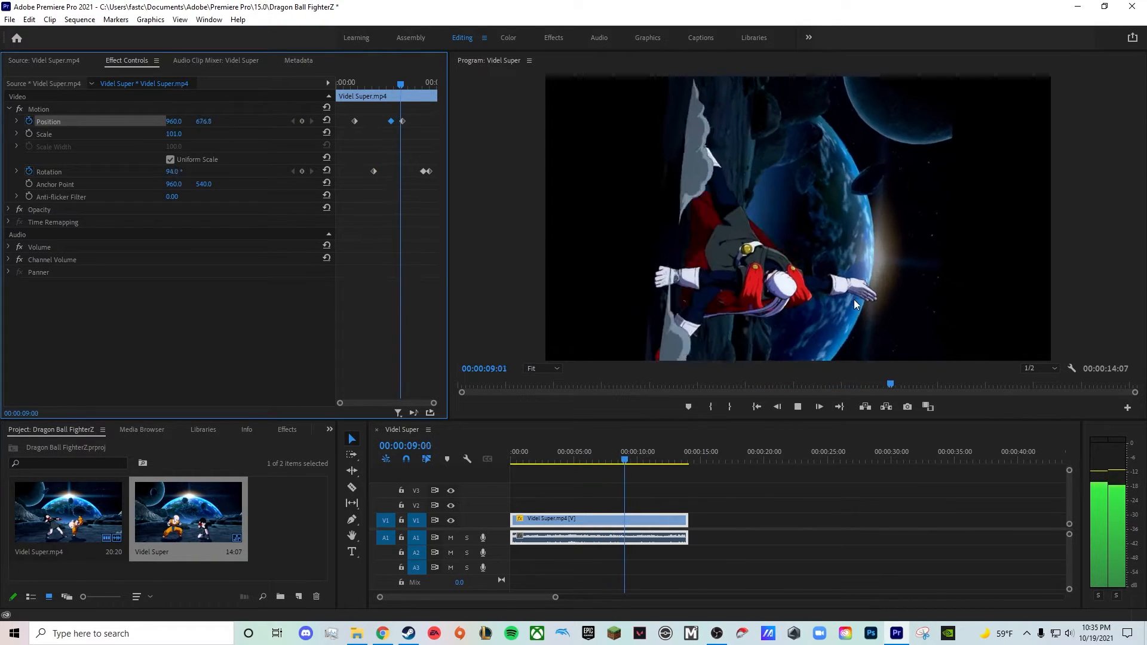
key("space")
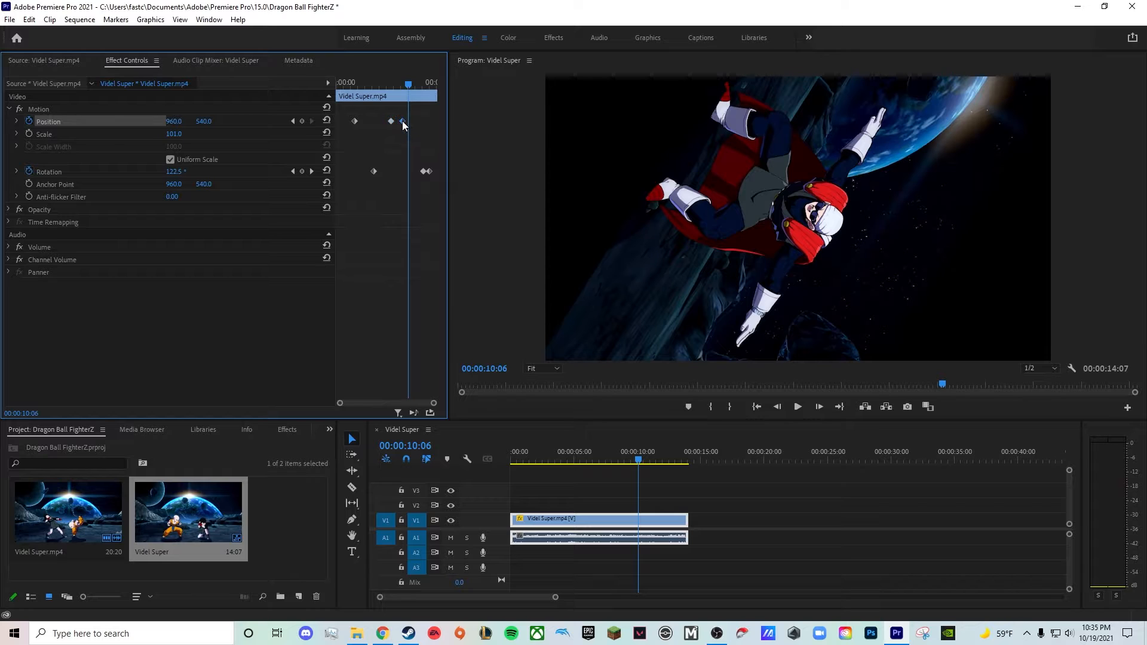
Step: Delete the Position keyframe at 00:00:09:21
left_click_drag(402, 121, 399, 121)
key("Delete")
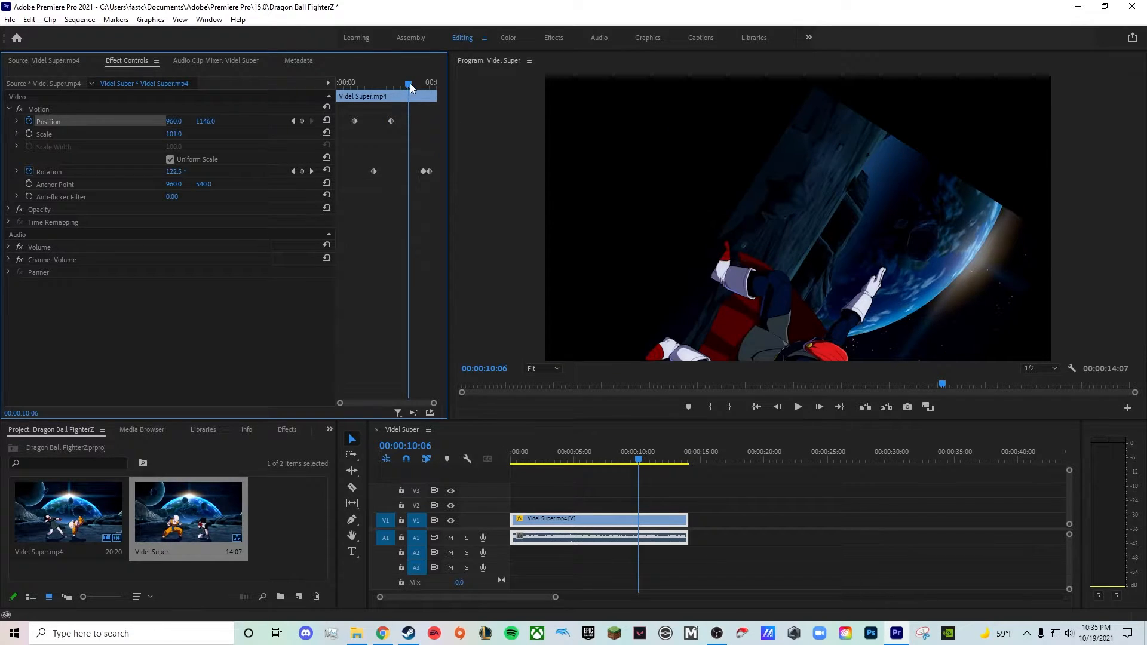
Step: Add a Position keyframe at 00:00:07:57, just after the second one, with the vertical position set to 540
left_click_drag(410, 83, 392, 85)
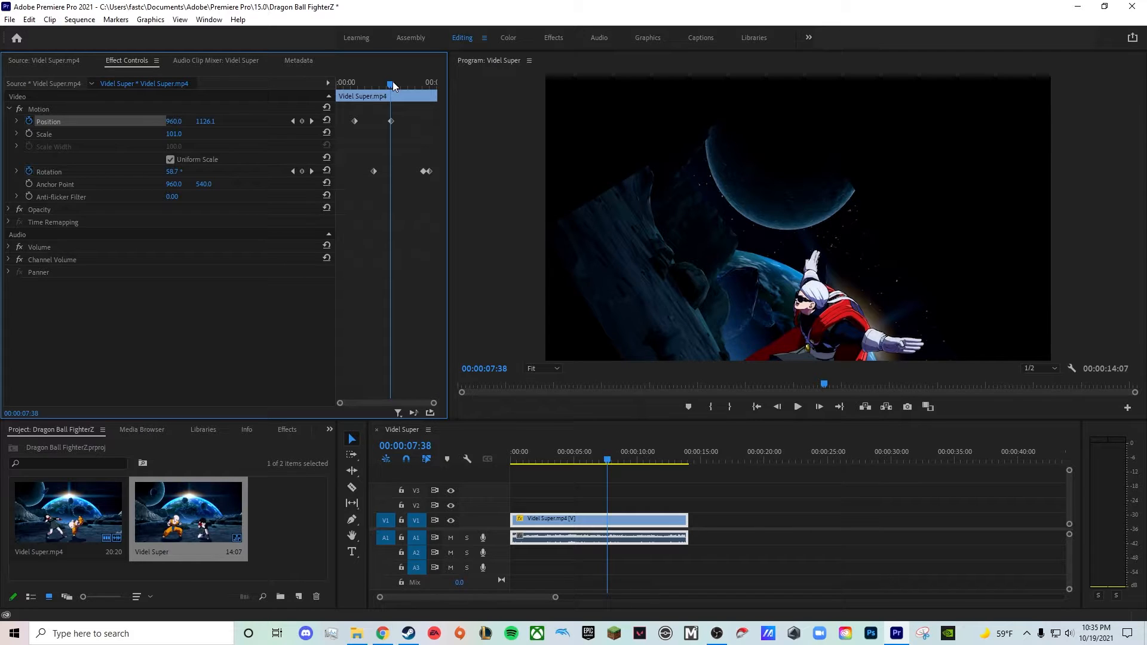
key("Right")
key("Right")
key("Right")
key("Right")
key("Right")
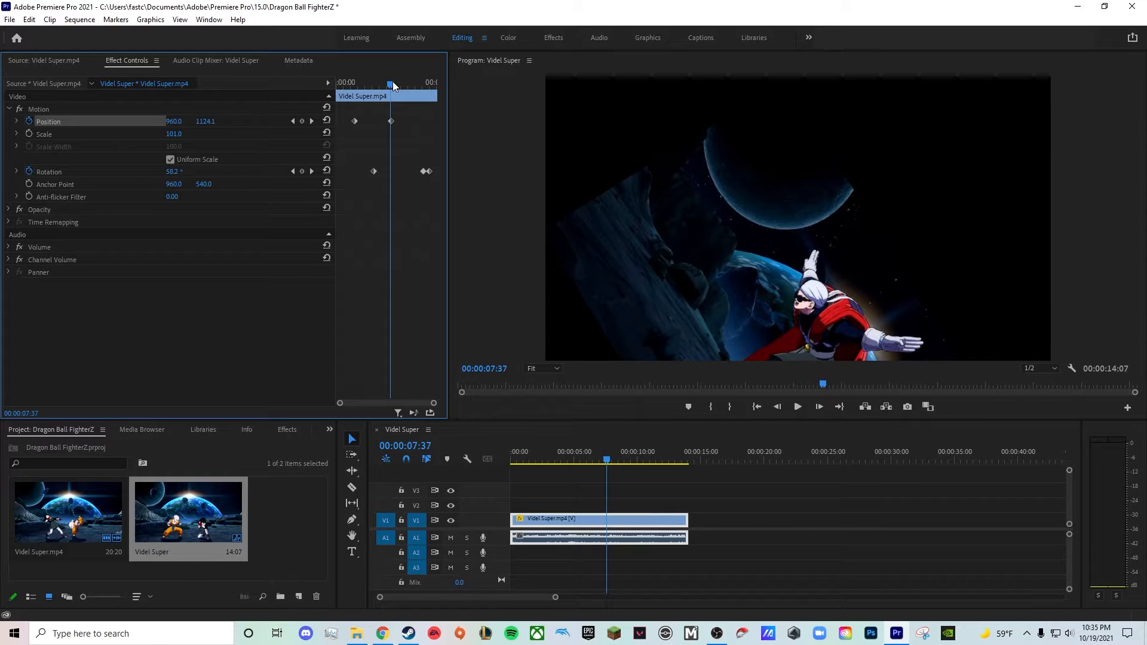
key("Right")
key("Right")
key("Right")
key("Right")
key("Right")
key("Right")
key("Right")
key("Right")
key("Right")
key("Right")
key("Right")
key("Right")
key("Right")
key("Right")
key("Right")
key("Right")
key("Right")
key("Right")
key("Right")
key("Right")
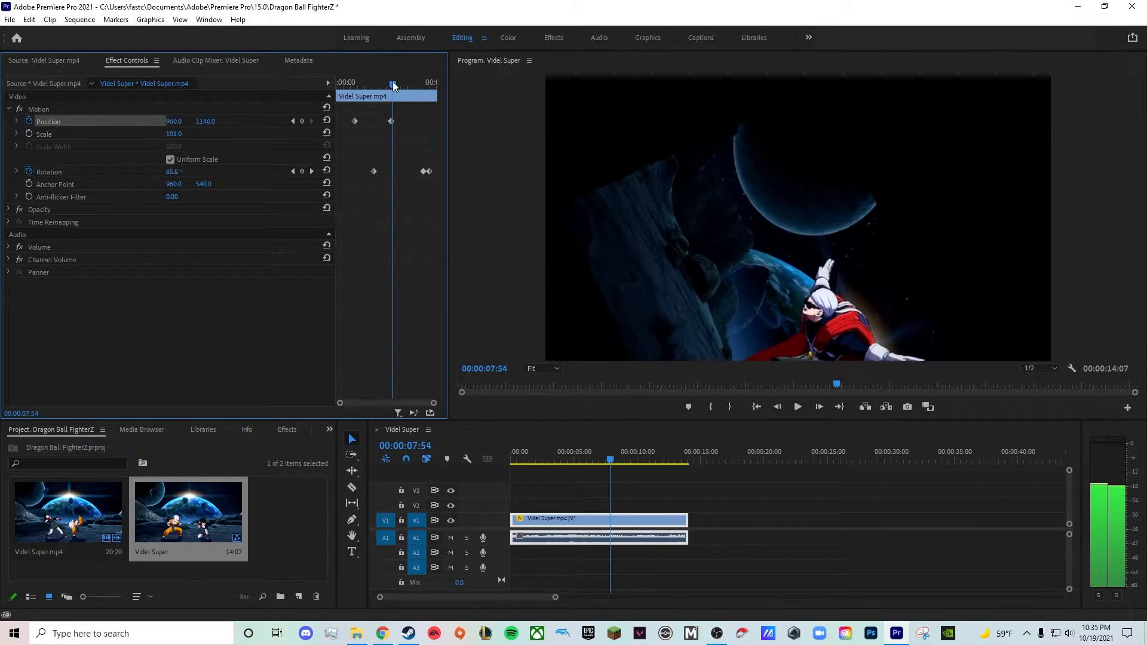
key("Left")
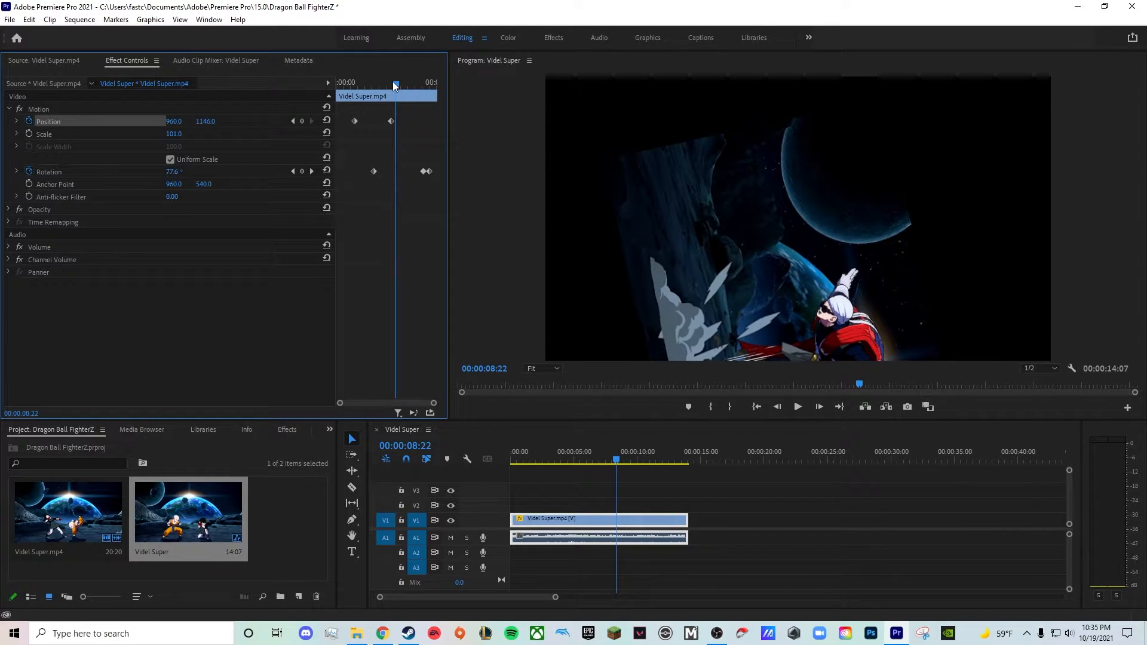
key("Left")
key("Left")
key("Left")
key("Left")
key("Left")
key("Left")
key("Left")
key("Left")
key("Left")
key("Left")
key("Left")
key("Left")
key("Left")
key("Left")
key("Left")
key("Left")
key("Left")
key("Left")
key("Left")
key("Left")
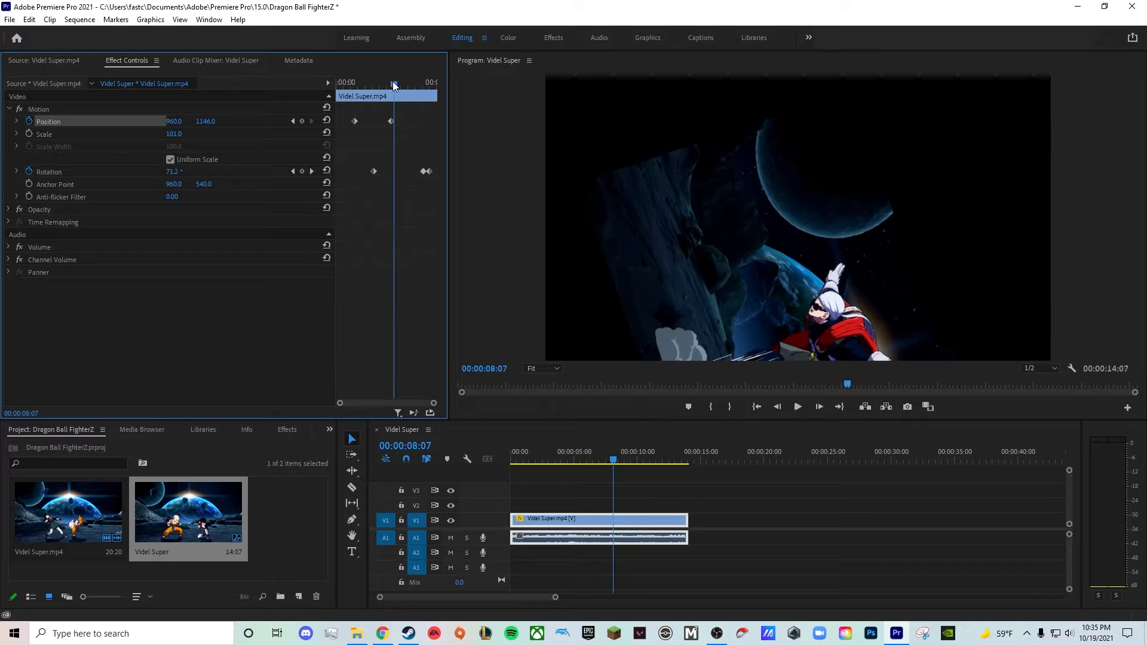
key("space")
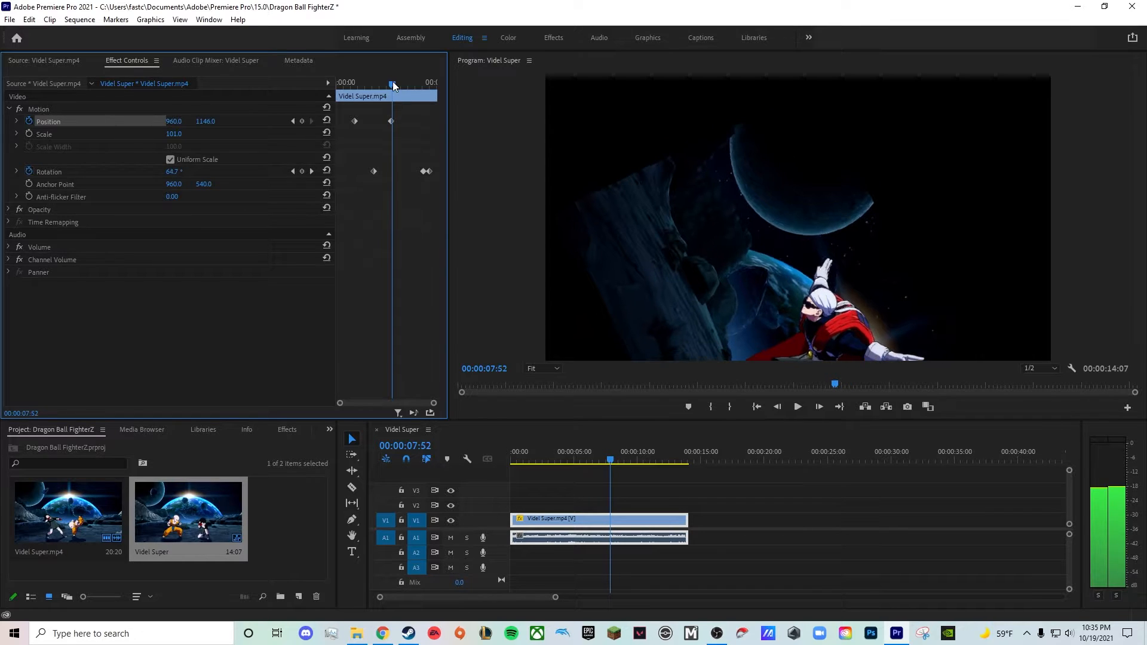
key("Left")
key("Left")
key("Left")
key("Left")
key("Left")
key("Left")
key("Left")
key("Left")
key("Left")
key("Left")
key("Left")
key("Left")
key("Left")
key("Left")
key("Left")
key("Left")
key("Left")
key("Left")
key("Left")
key("Left")
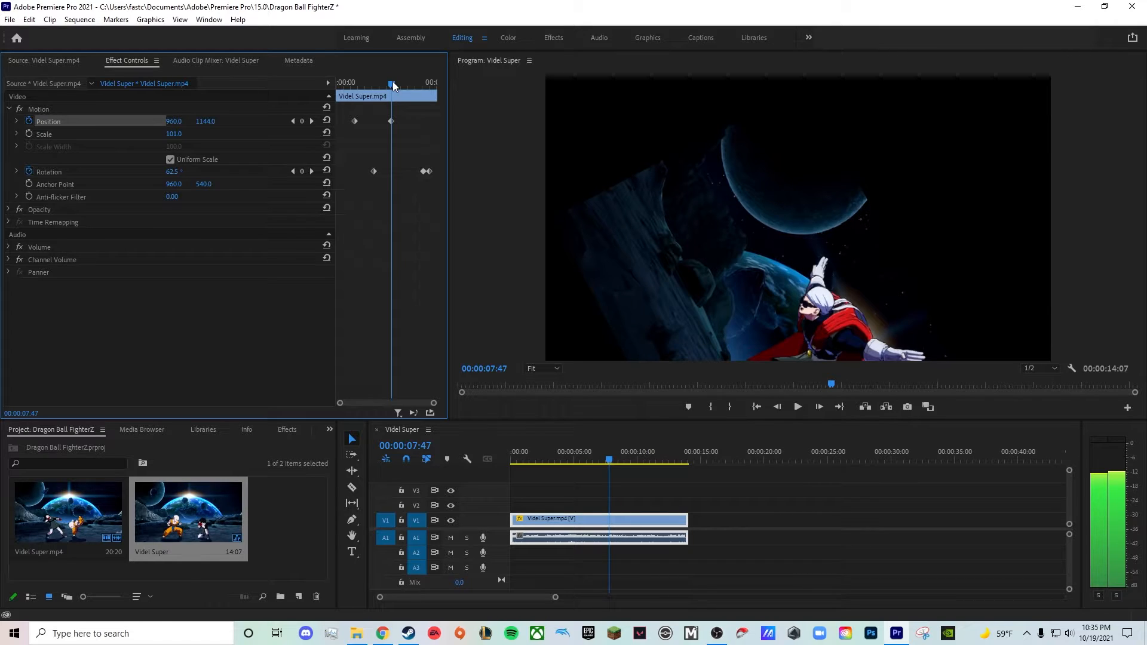
key("Right")
key("Right")
key("Right")
key("Right")
key("Right")
key("Right")
key("Right")
key("Right")
key("Right")
key("Right")
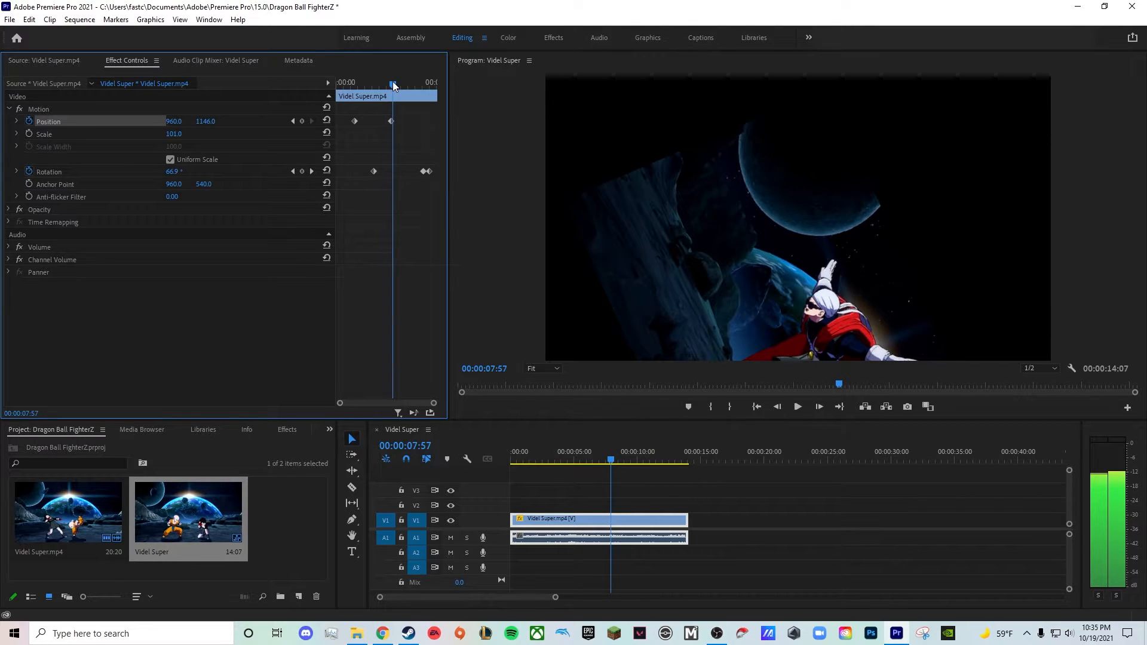
left_click(209, 119)
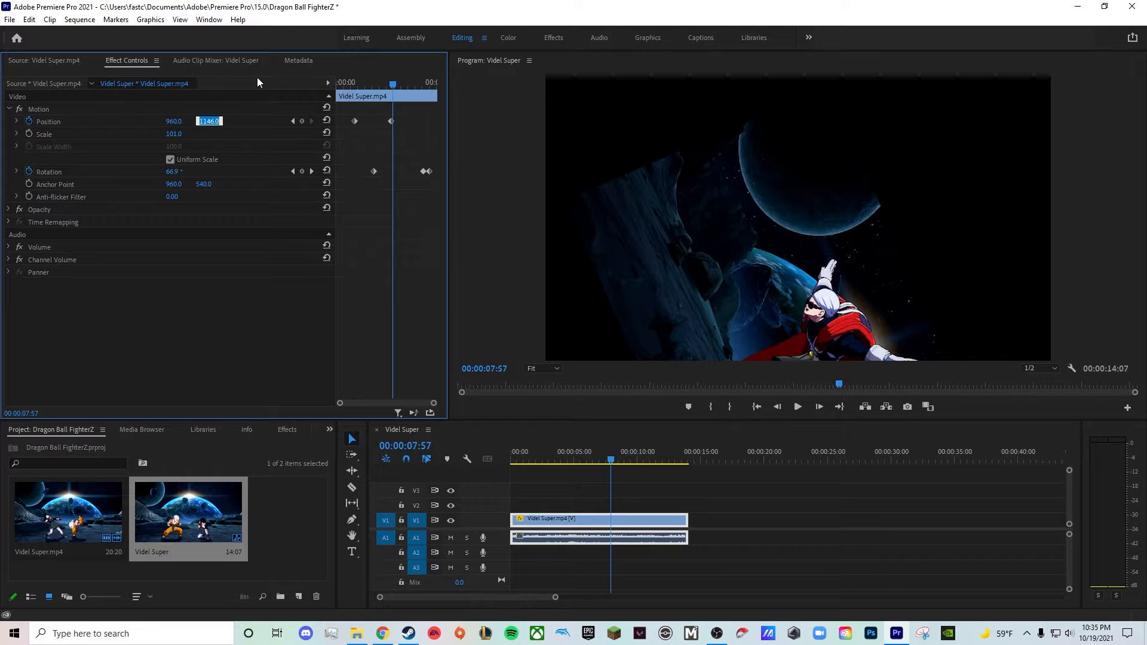
type("540")
key("Return")
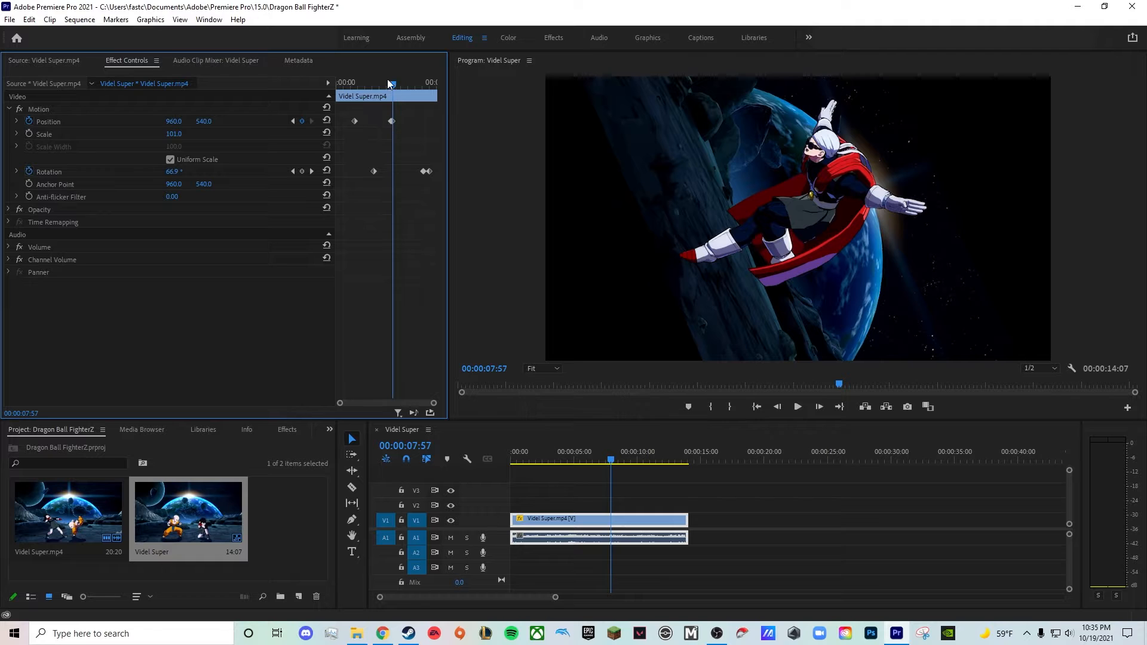
Step: Play the clip from about the first Position keyframe to its end to preview the quick vertical snap and the rotation
left_click_drag(393, 84, 363, 86)
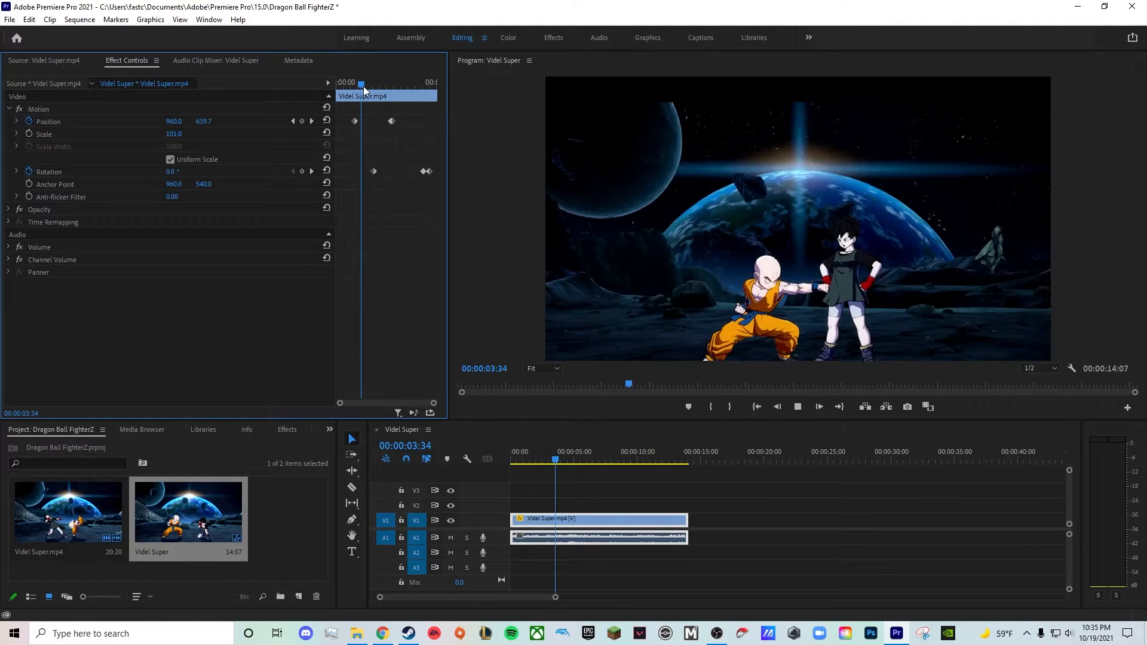
key("space")
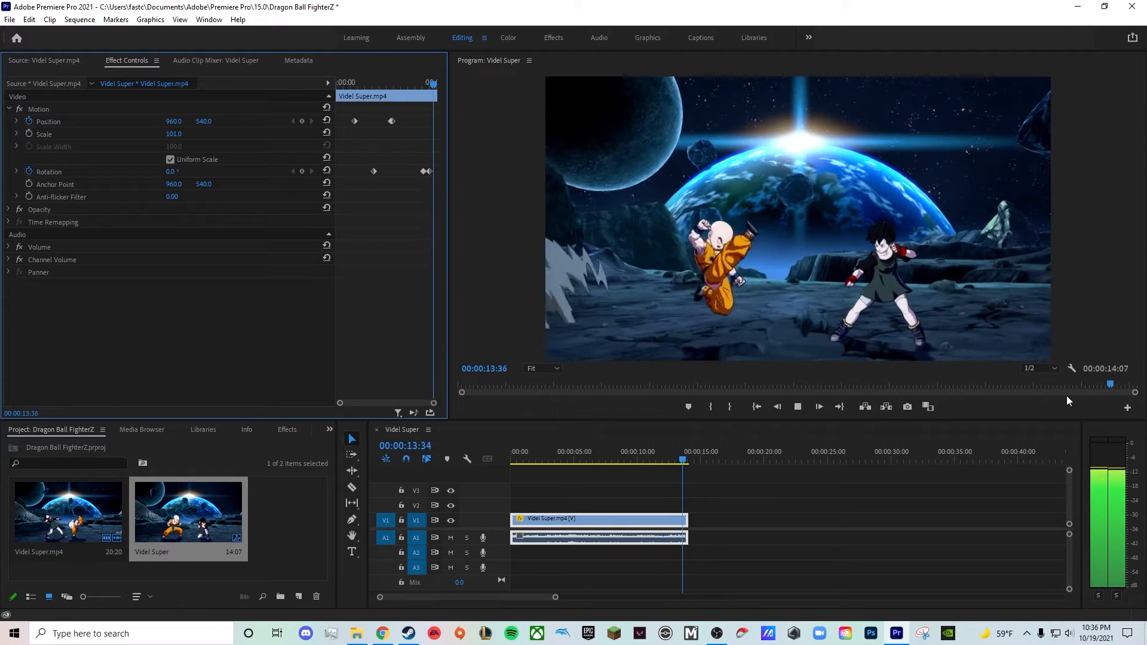
key("space")
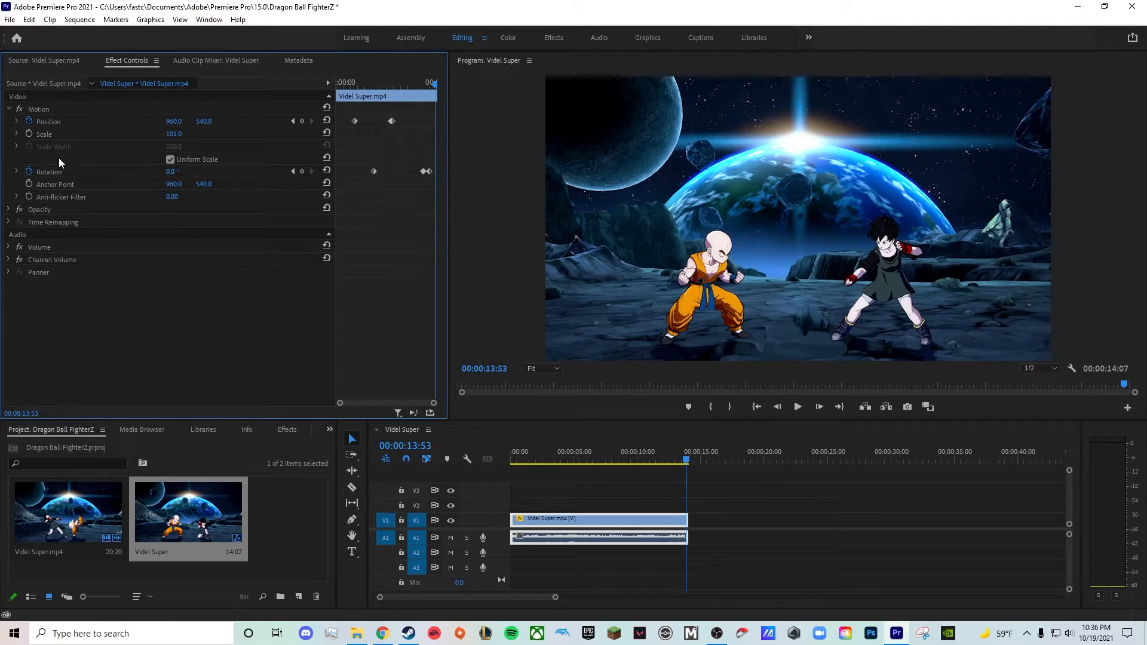
Step: Turn on Opacity animation at 00:00:13:53 and set that keyframe's opacity to 0%
left_click(9, 210)
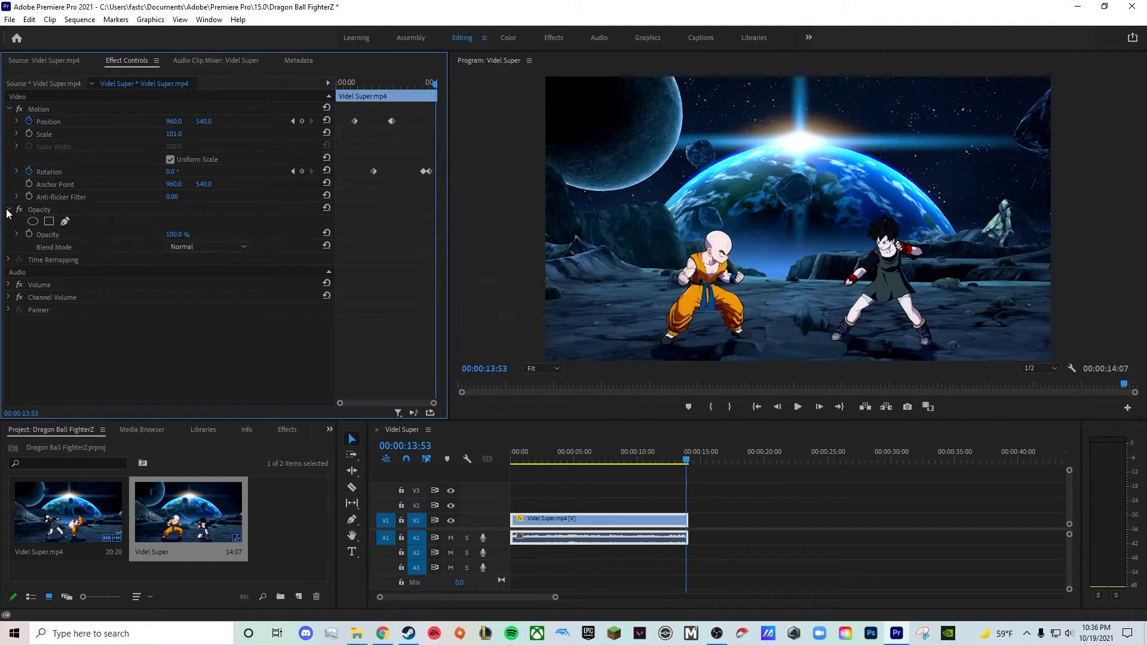
left_click(28, 232)
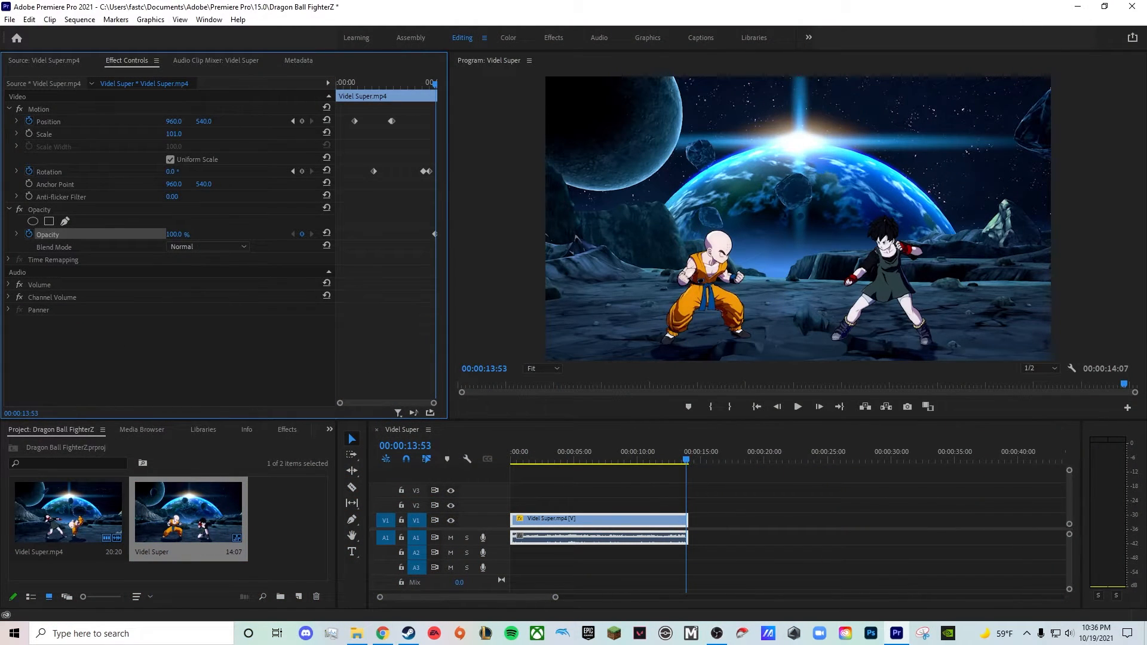
left_click_drag(174, 235, 144, 234)
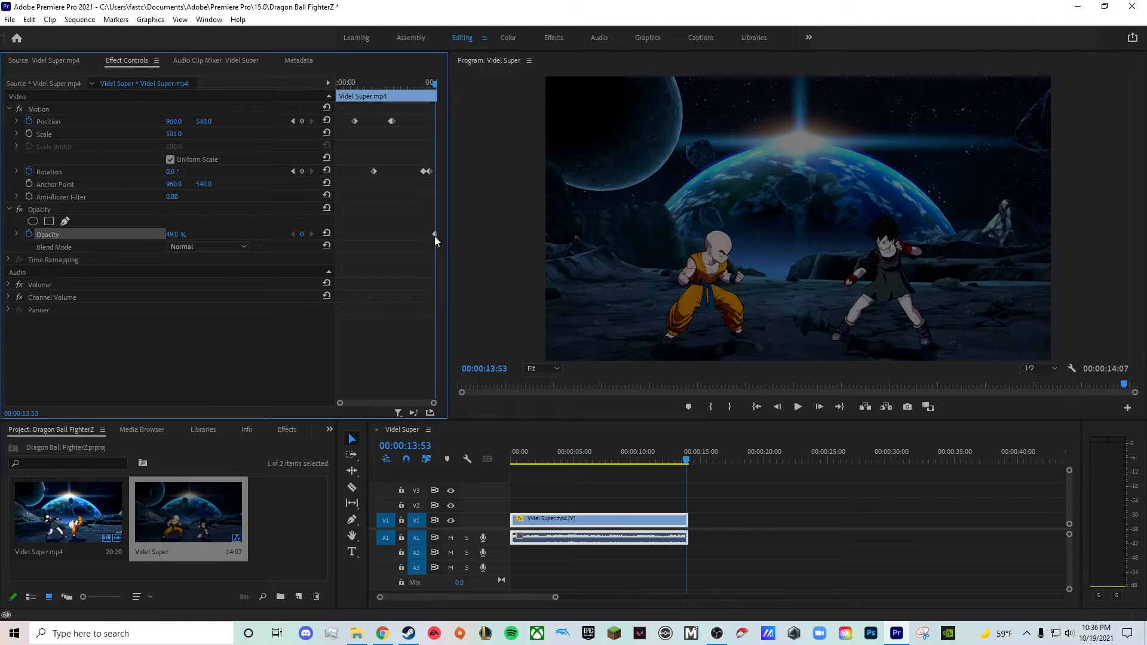
left_click_drag(184, 235, 153, 234)
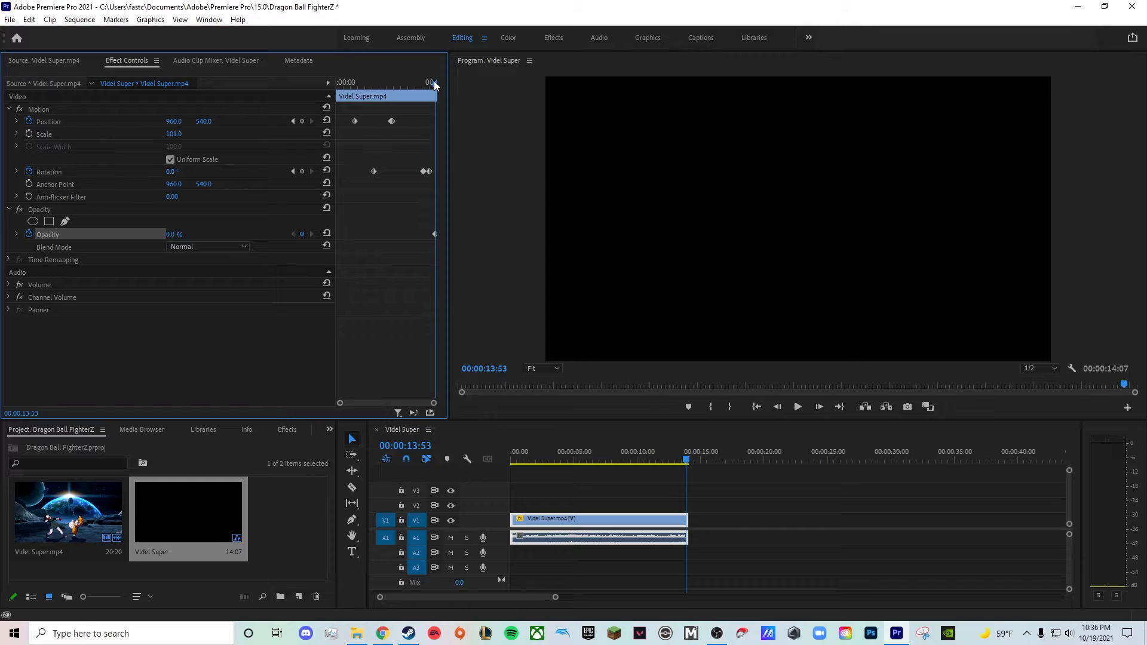
Step: Play the clip from the start to 00:00:03:14 and add an Opacity keyframe there with the opacity set to 66%
left_click_drag(434, 85, 323, 95)
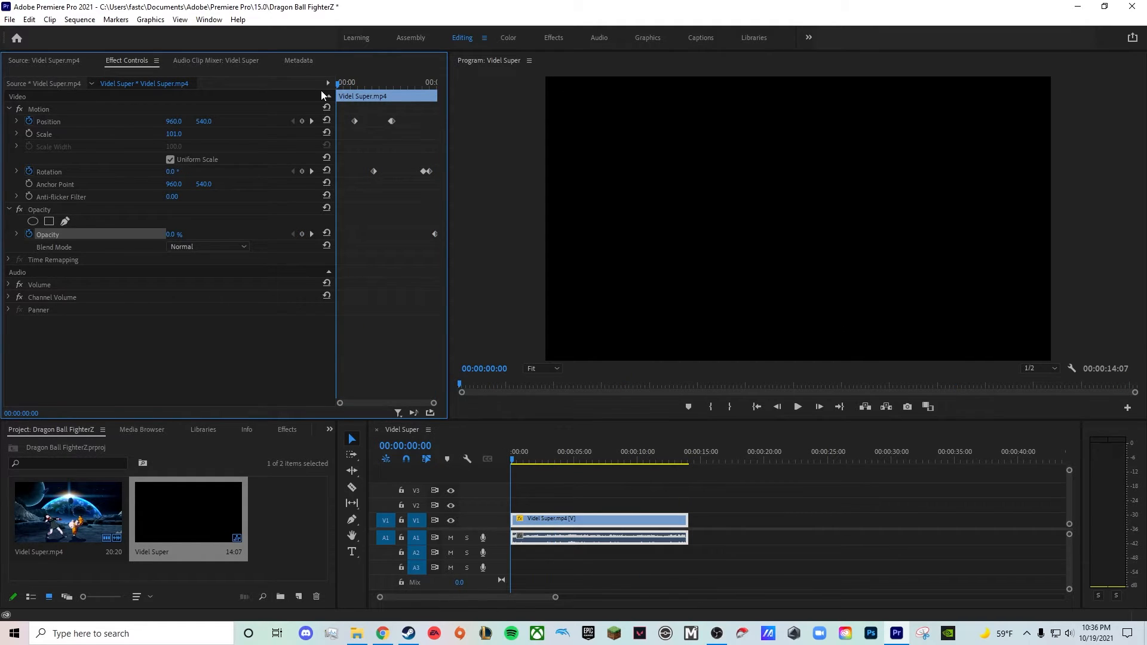
key("space")
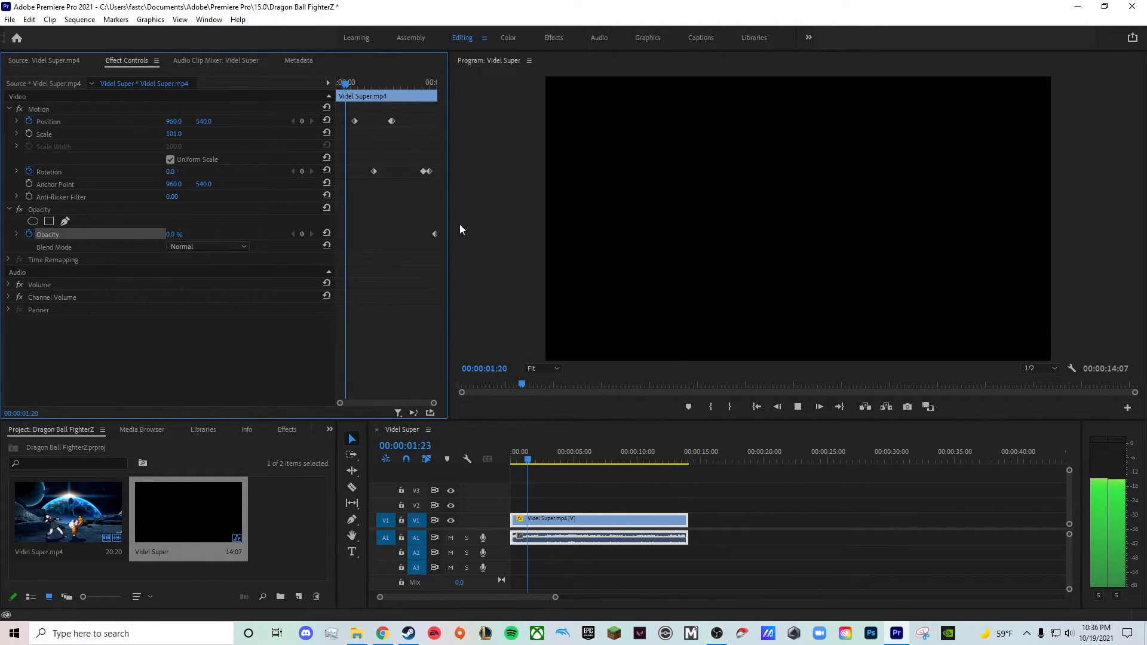
key("space")
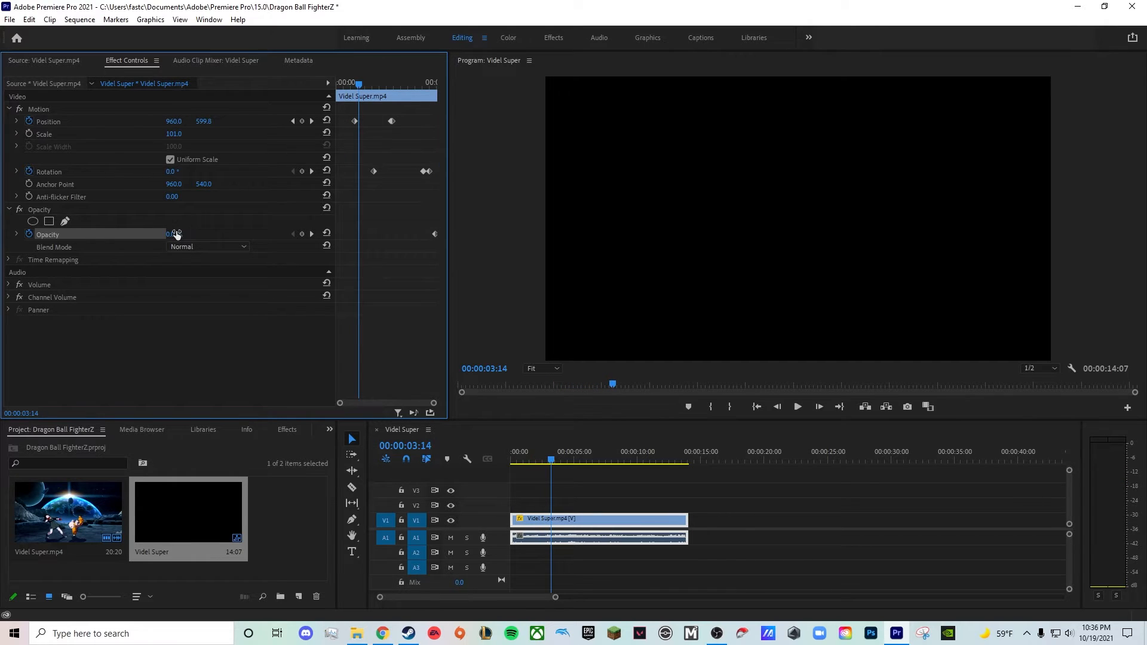
left_click_drag(172, 234, 182, 235)
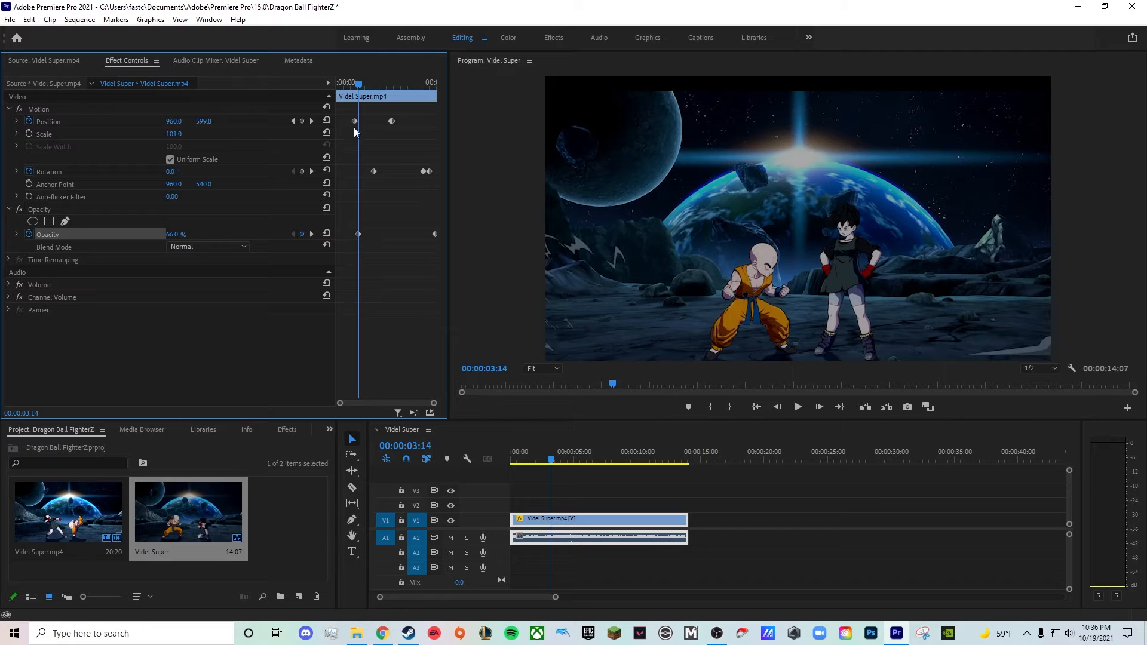
Step: Scrub and play the clip between the two Opacity keyframes to preview the fade to black
left_click_drag(360, 82, 415, 90)
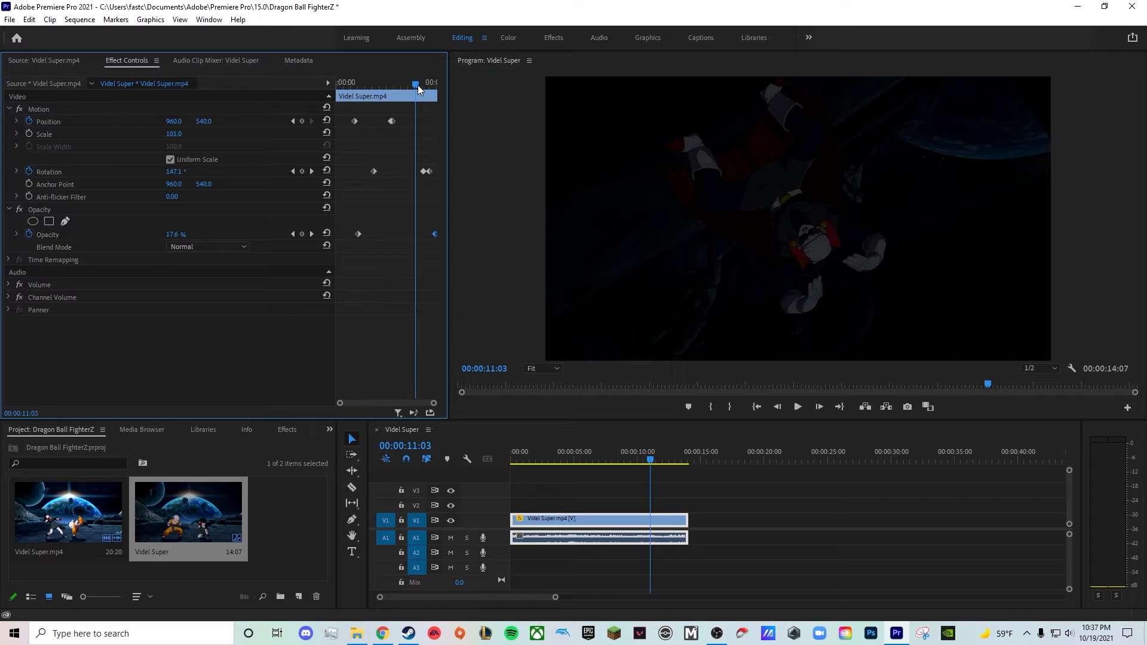
left_click_drag(418, 84, 349, 88)
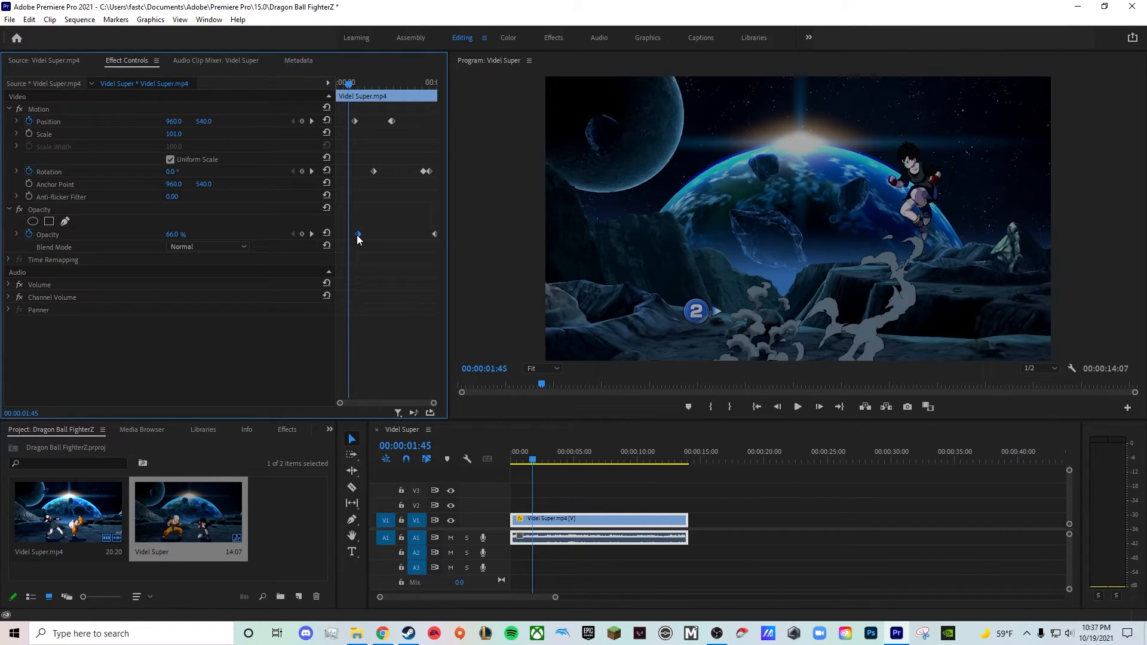
key("space")
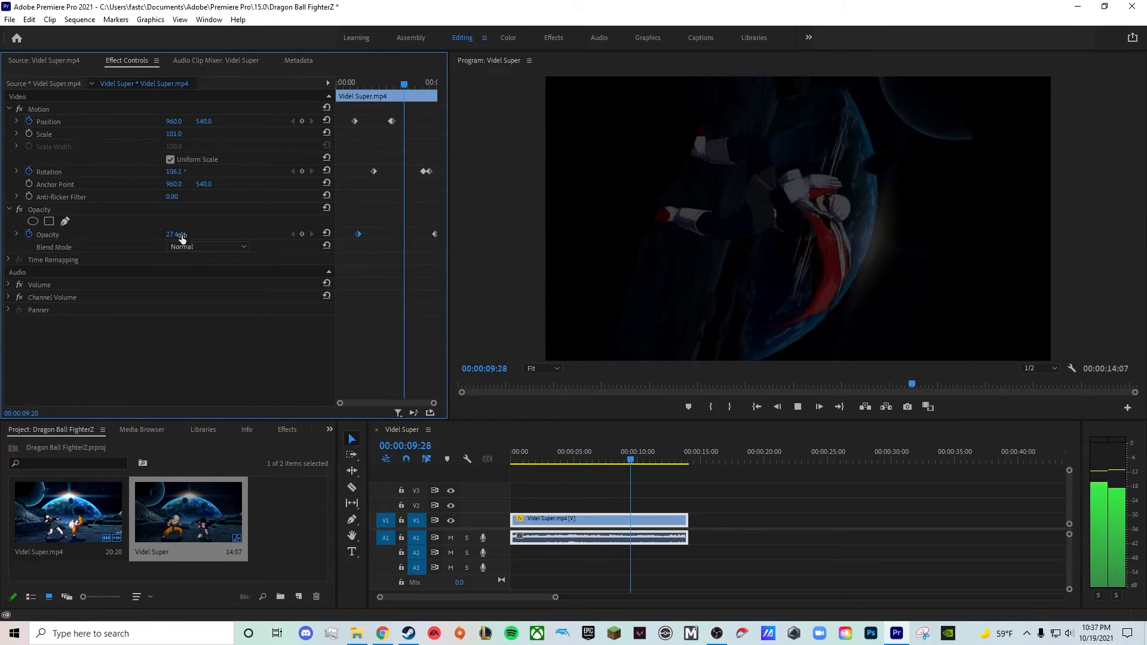
key("space")
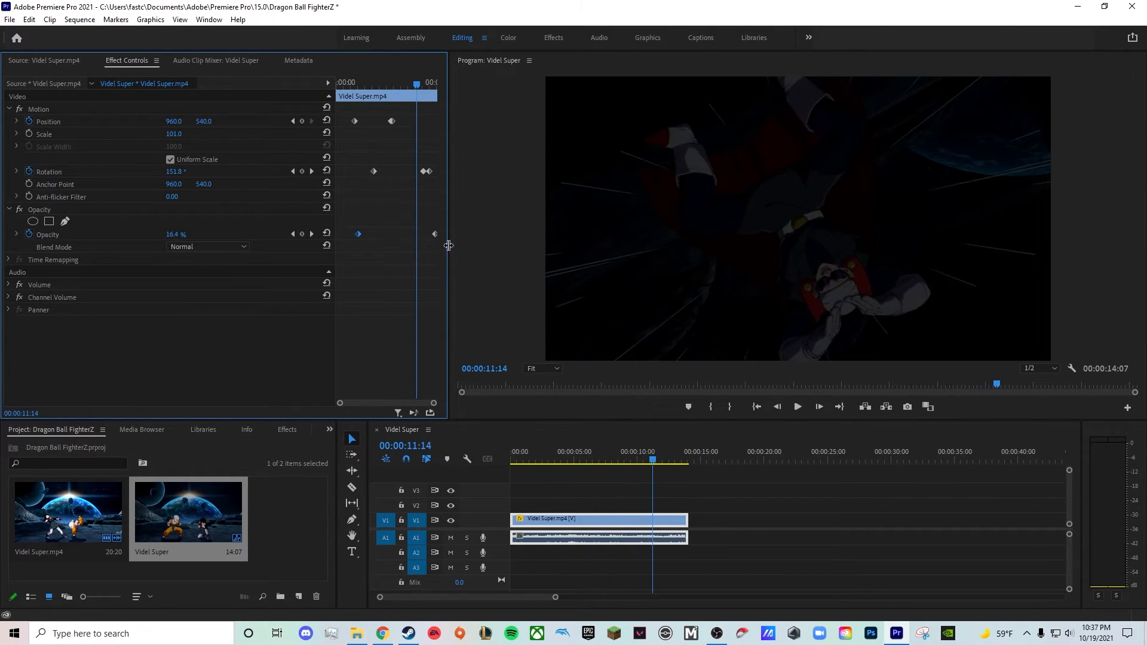
Step: Move the 0% Opacity keyframe earlier to line up with the second Rotation keyframe, and add a 100% Opacity keyframe at 00:00:12:57
left_click_drag(436, 233, 425, 233)
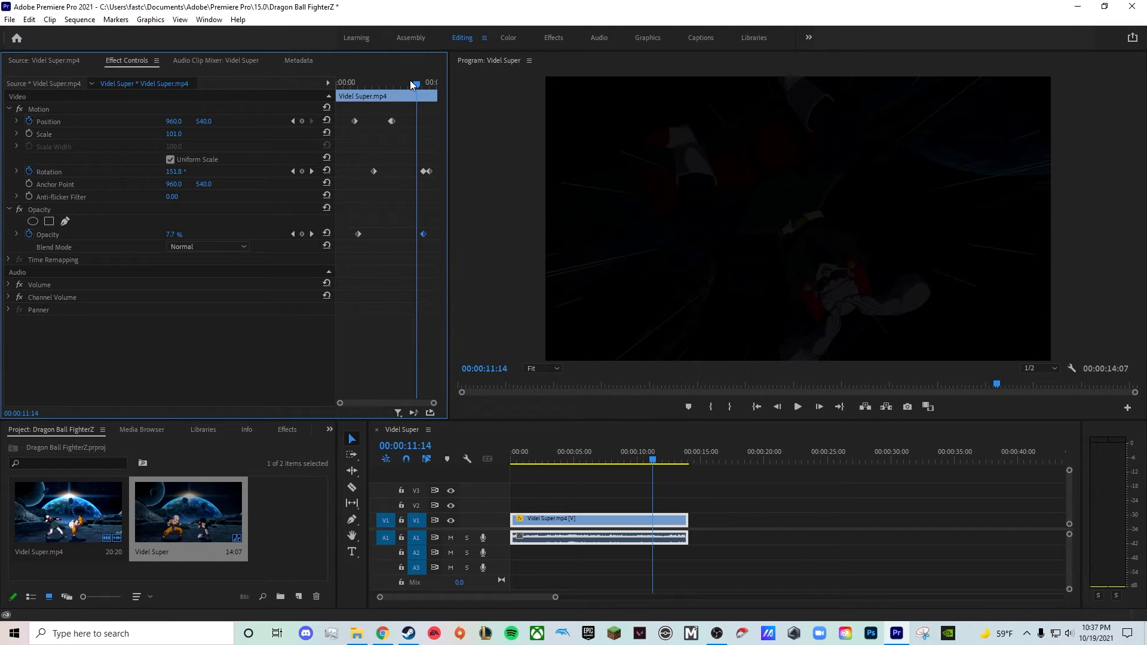
left_click_drag(416, 83, 428, 84)
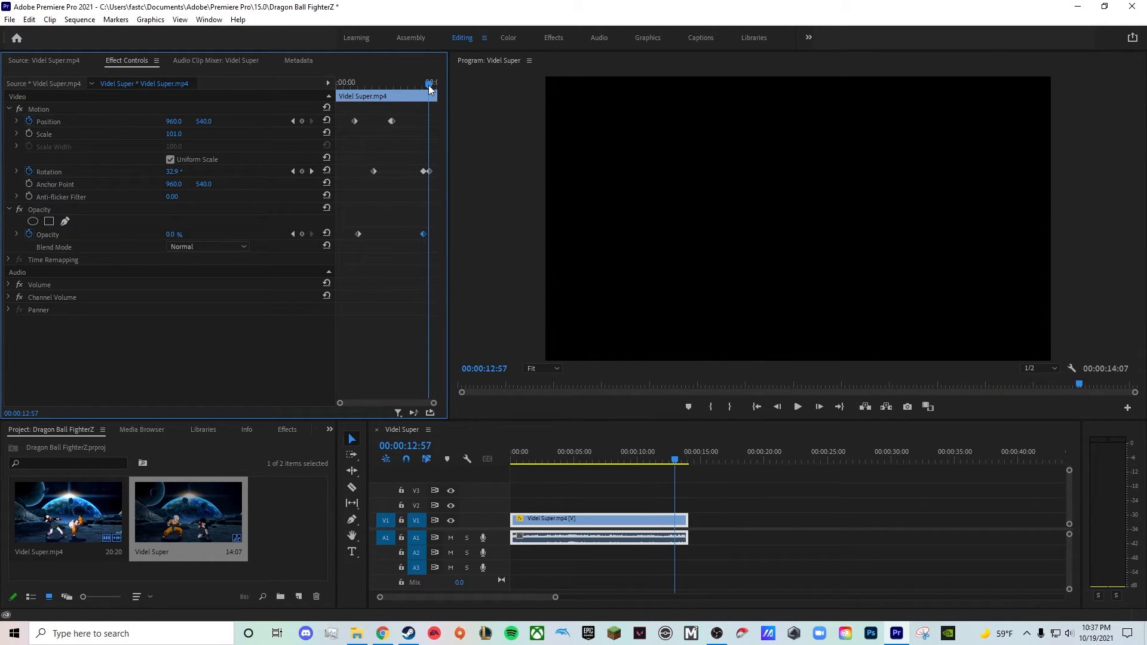
left_click(173, 234)
type("100")
key("Return")
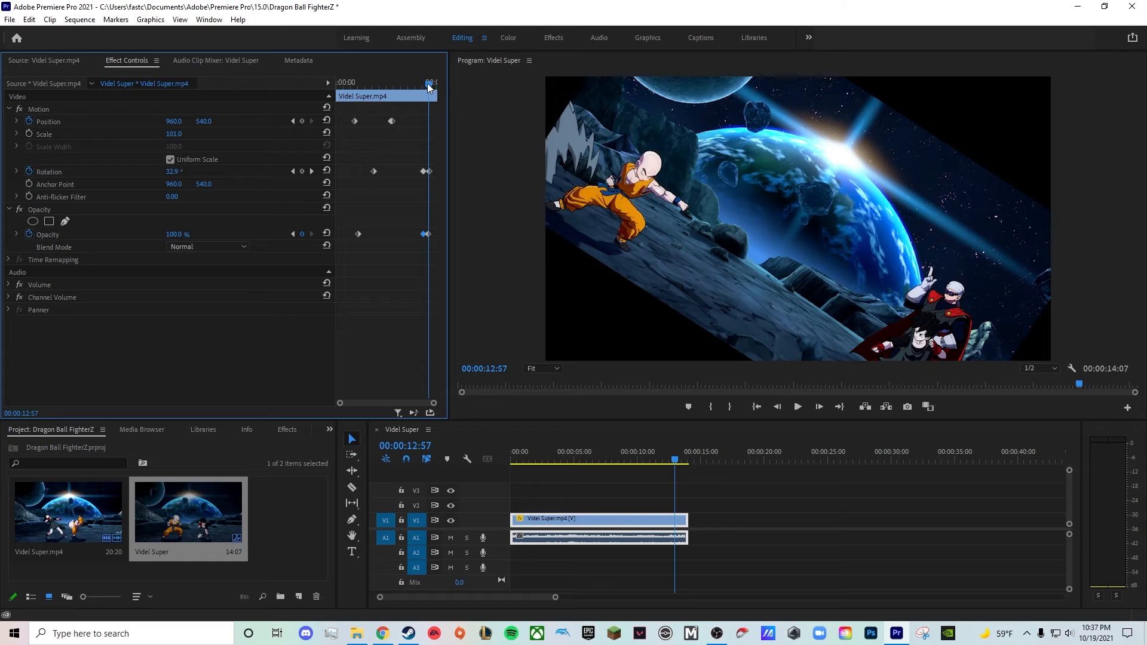
Step: Play the end of the clip to check the fade to black and the quick return to full opacity
left_click_drag(428, 85, 411, 83)
key("space")
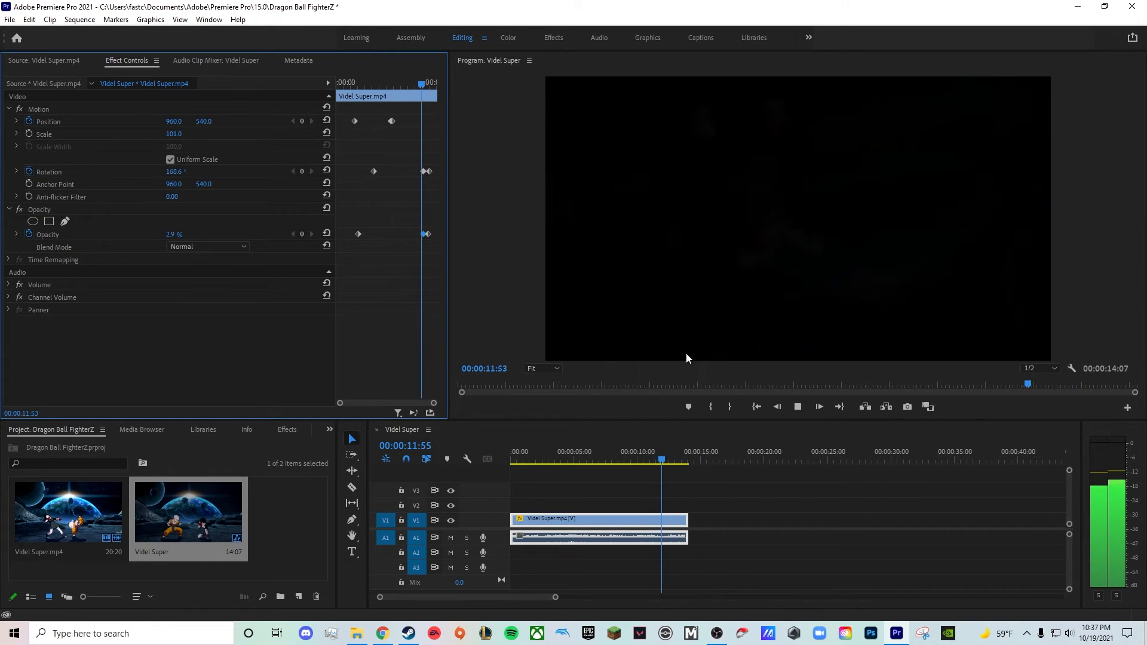
key("space")
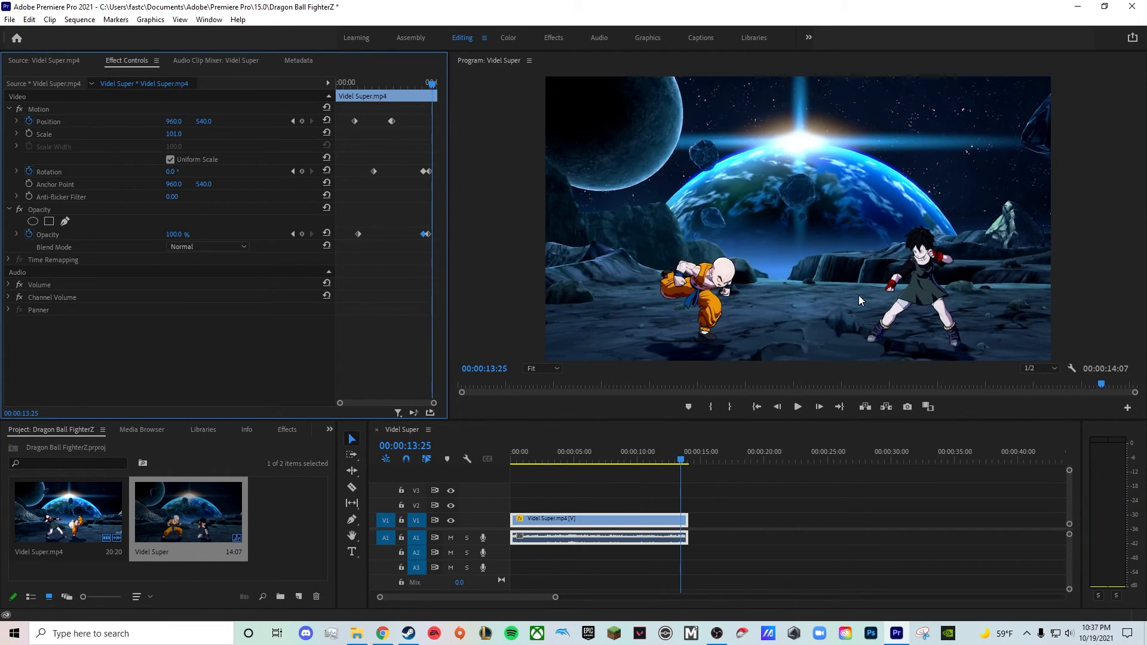
Step: Play the whole clip from the beginning to preview the combined position, rotation and opacity animation
left_click_drag(673, 460, 497, 440)
key("space")
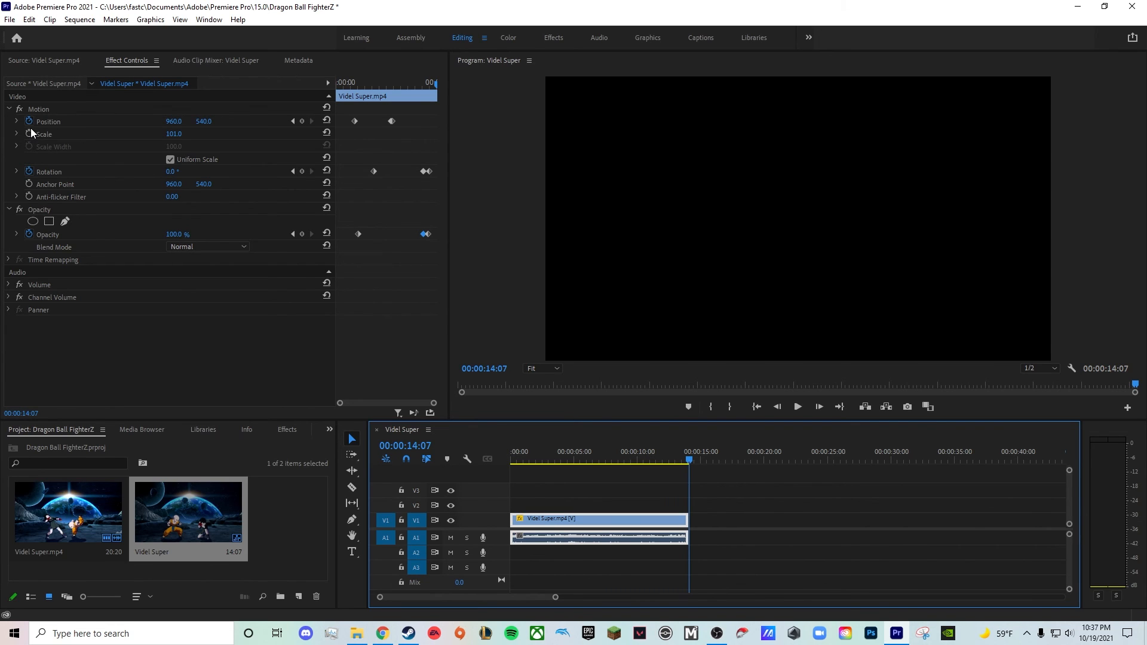
left_click_drag(404, 84, 369, 84)
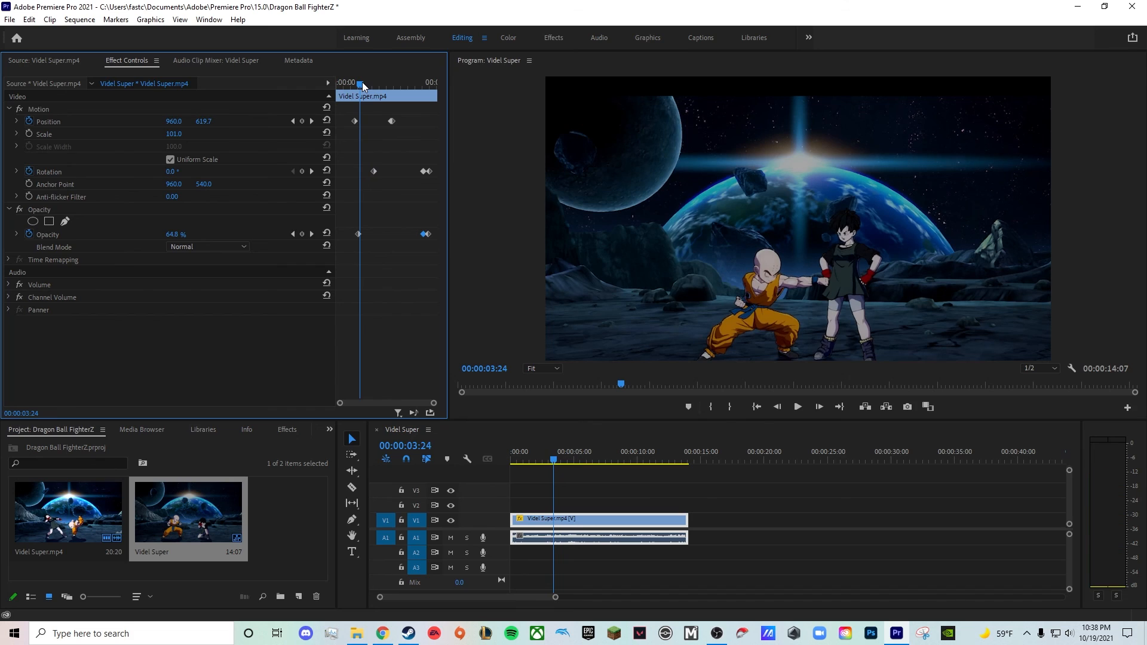